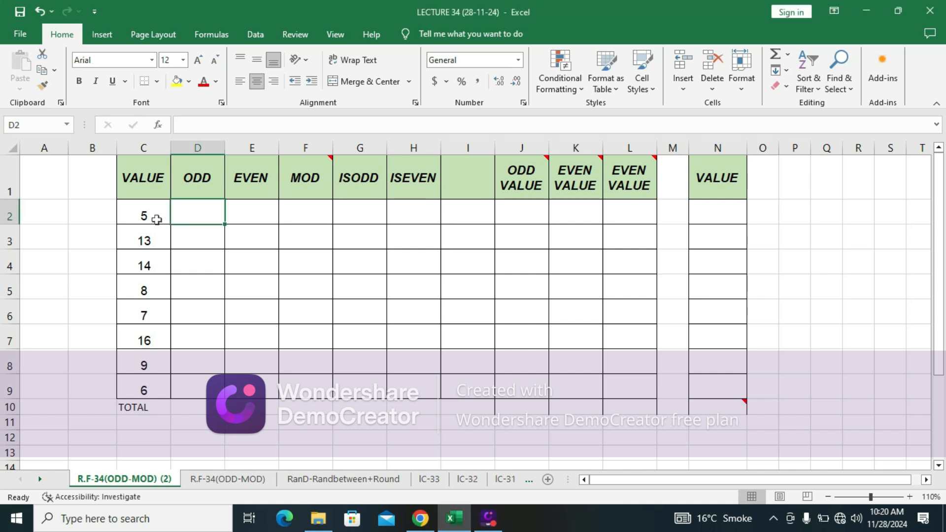
# Enter the formula =ODD(C2) in cell D2 to round the first value to an odd number
pyautogui.click(143, 208)
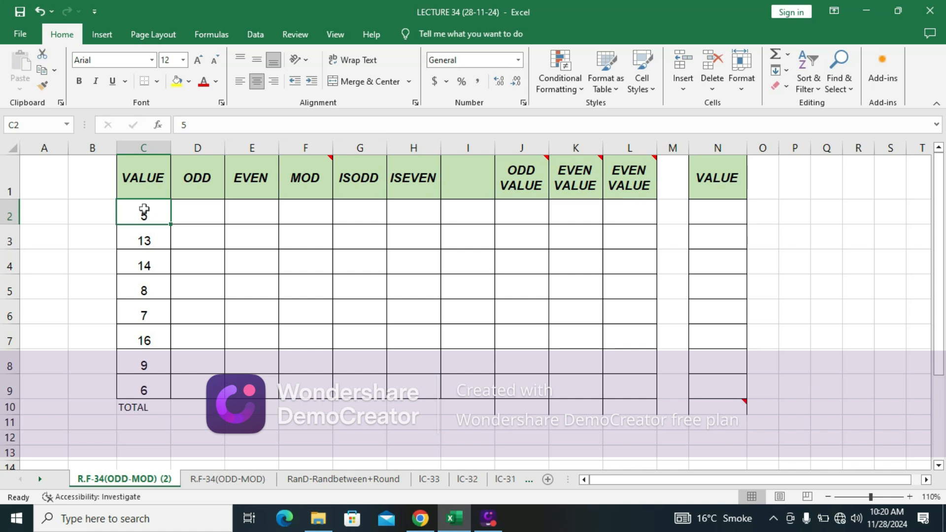
pyautogui.click(203, 217)
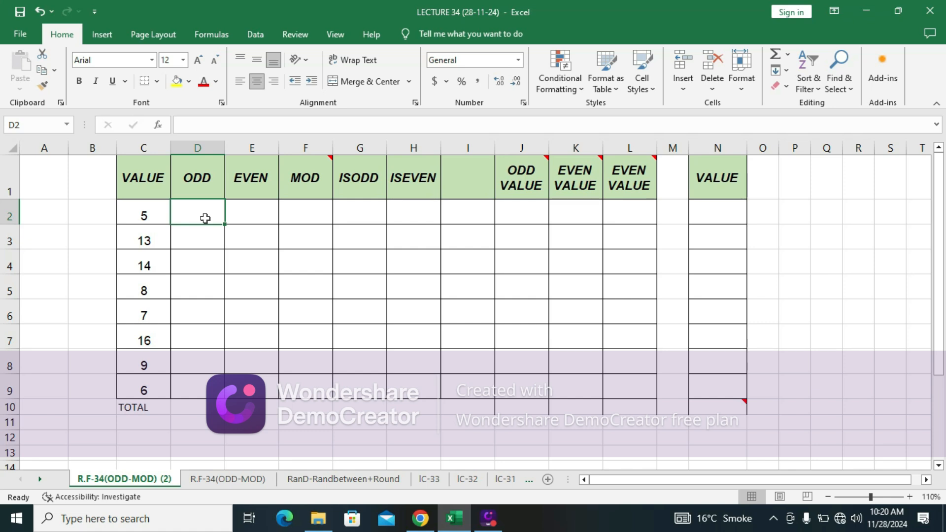
pyautogui.doubleClick(205, 218)
pyautogui.write('=')
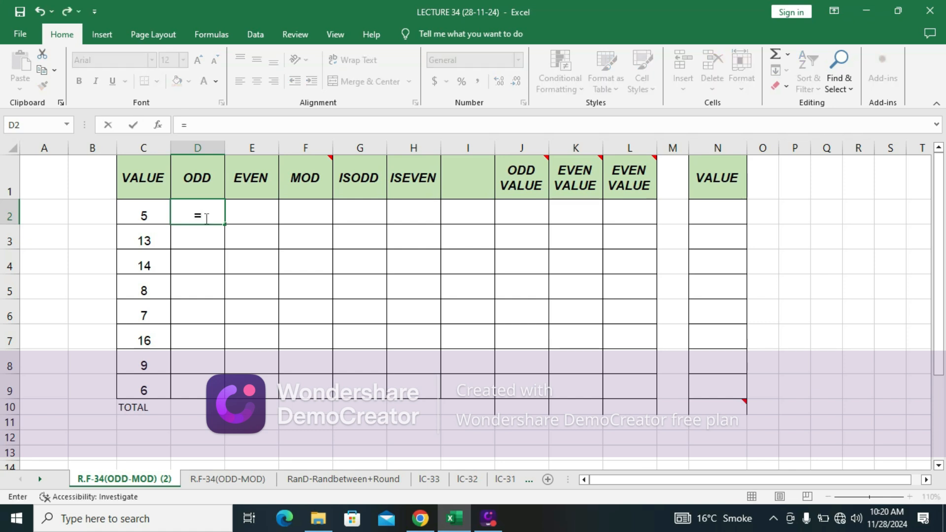
pyautogui.write('ODD')
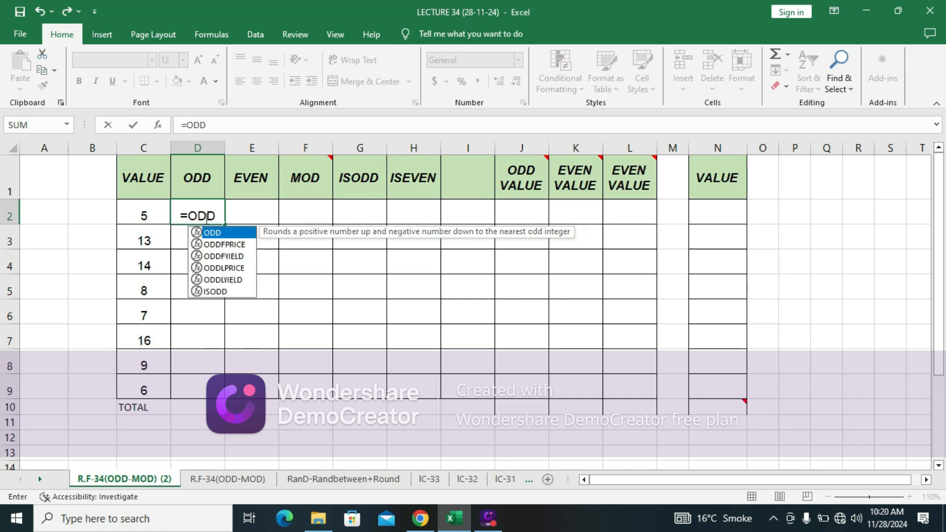
pyautogui.write('(')
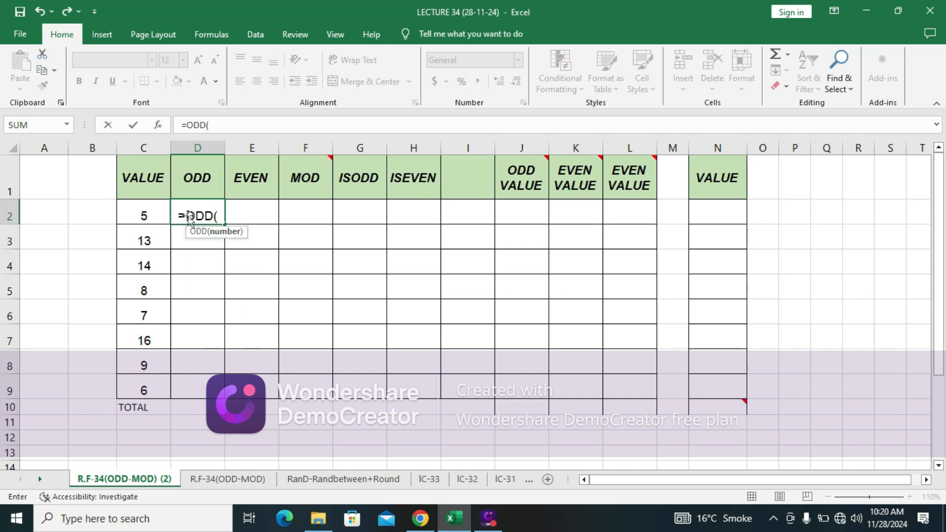
pyautogui.click(148, 213)
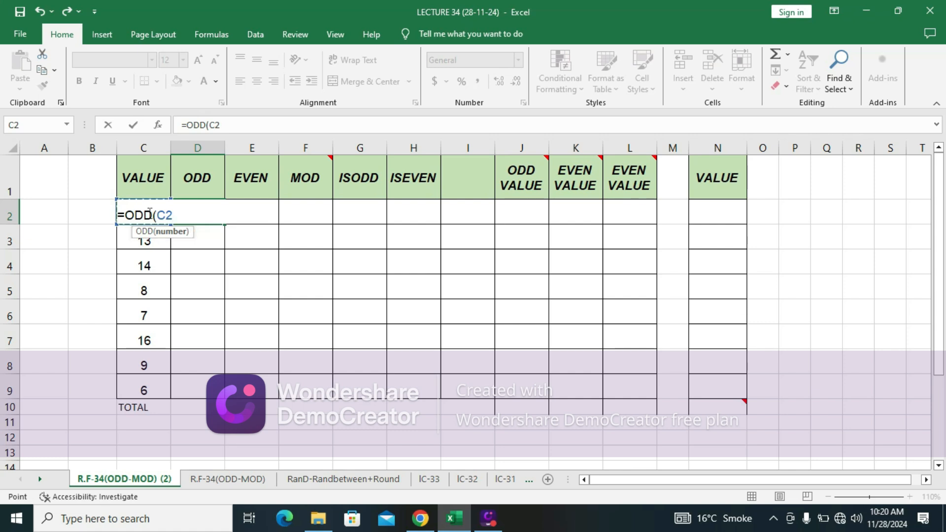
pyautogui.write(')')
pyautogui.press('Return')
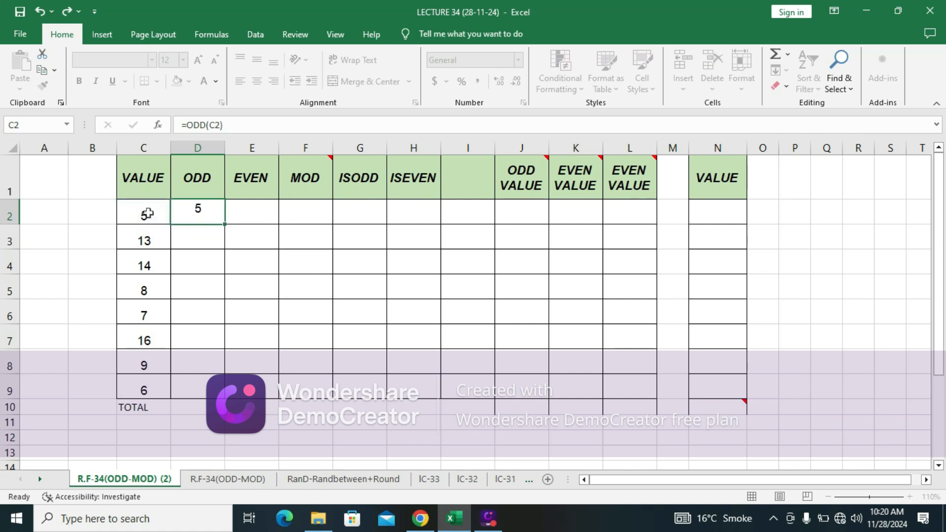
# Copy the ODD formula from D2 into cells D3 to D9
pyautogui.scroll(-1, 147, 211)
pyautogui.press('Up')
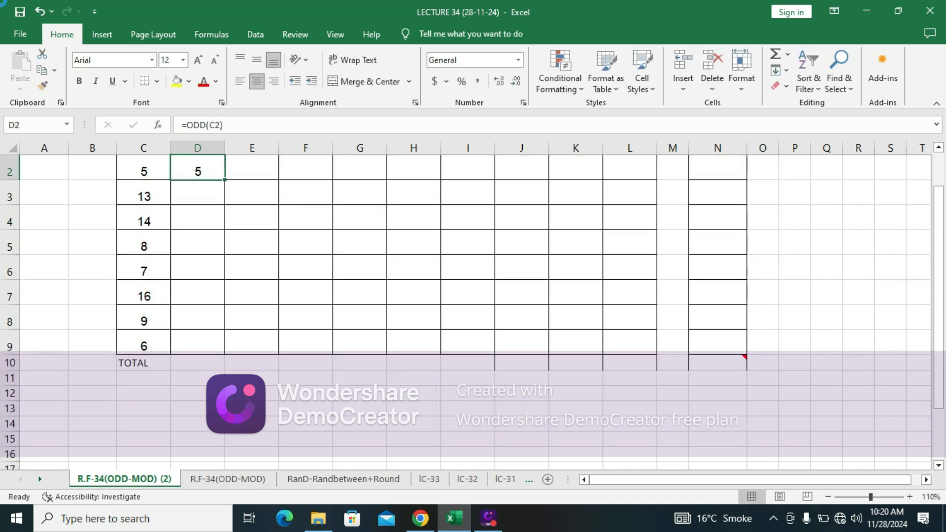
pyautogui.hotkey('ctrl', 'c')
pyautogui.press('Down')
pyautogui.hotkey('shift', 'Down')
pyautogui.hotkey('shift', 'Down')
pyautogui.hotkey('shift', 'Down')
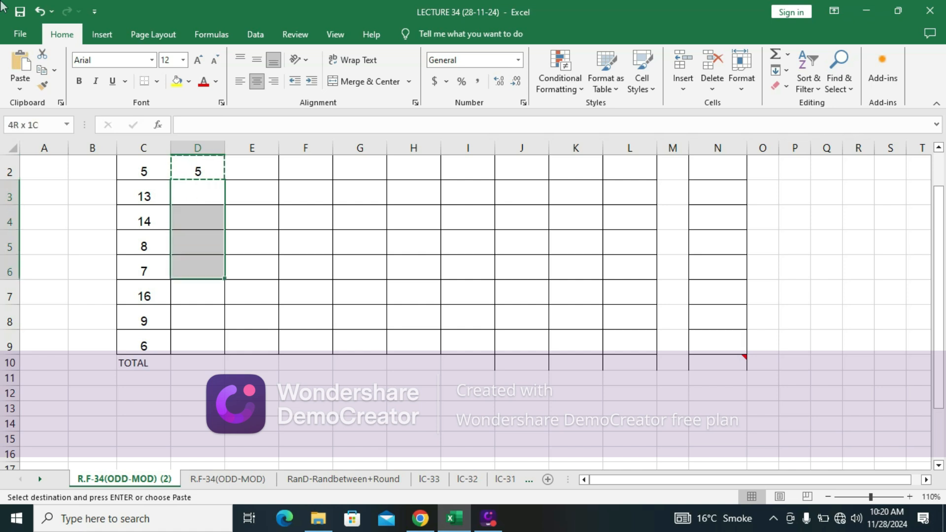
pyautogui.hotkey('shift', 'Down')
pyautogui.hotkey('shift', 'Down')
pyautogui.hotkey('shift', 'Down')
pyautogui.hotkey('ctrl', 'v')
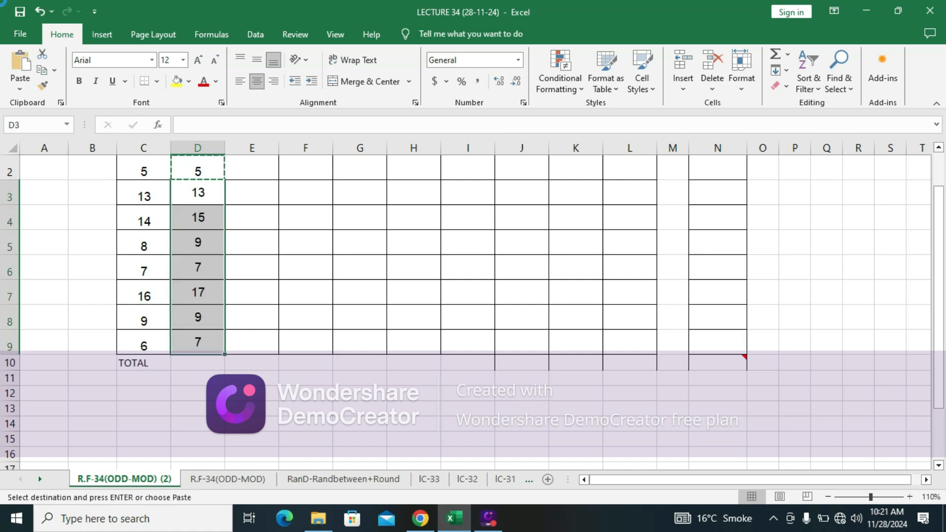
pyautogui.press('Escape')
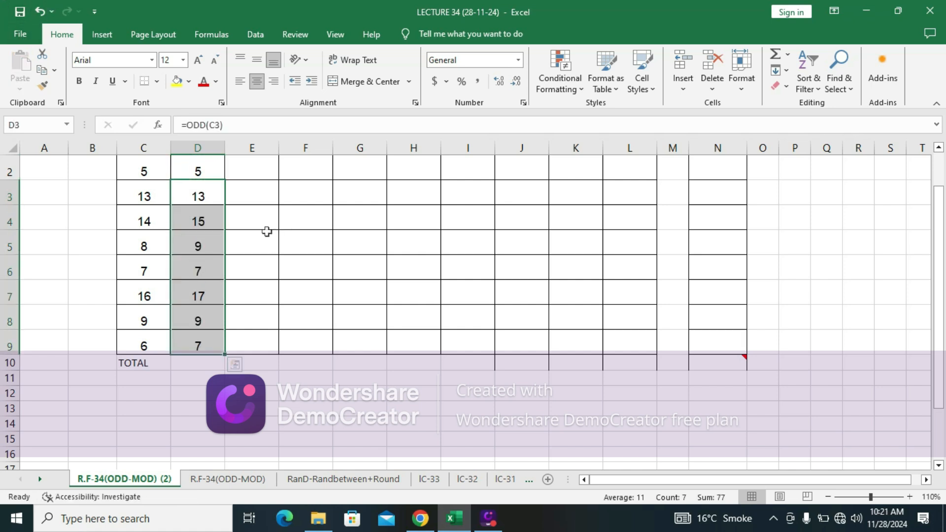
pyautogui.click(267, 233)
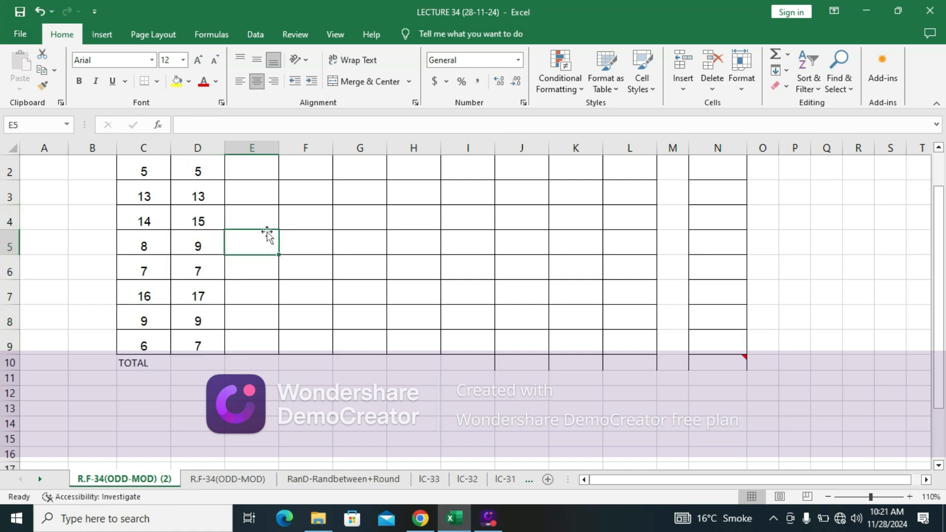
pyautogui.click(937, 155)
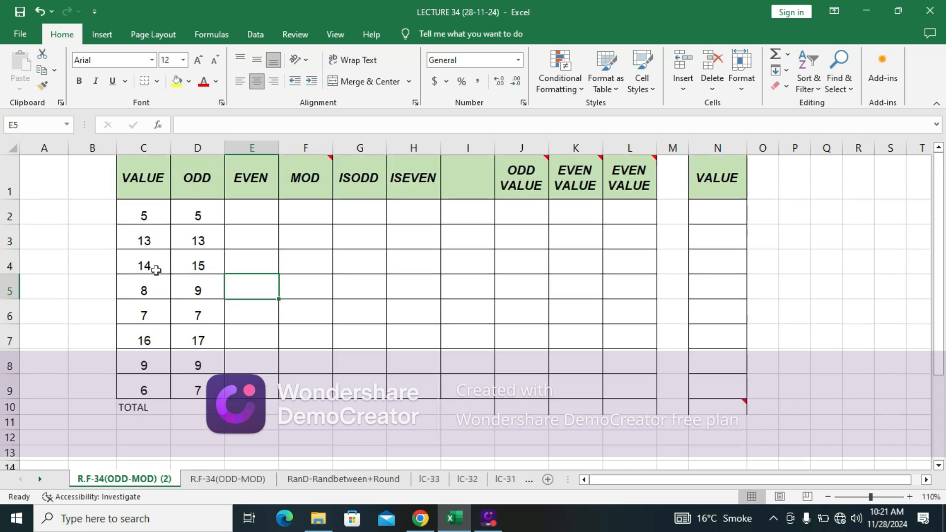
pyautogui.click(156, 270)
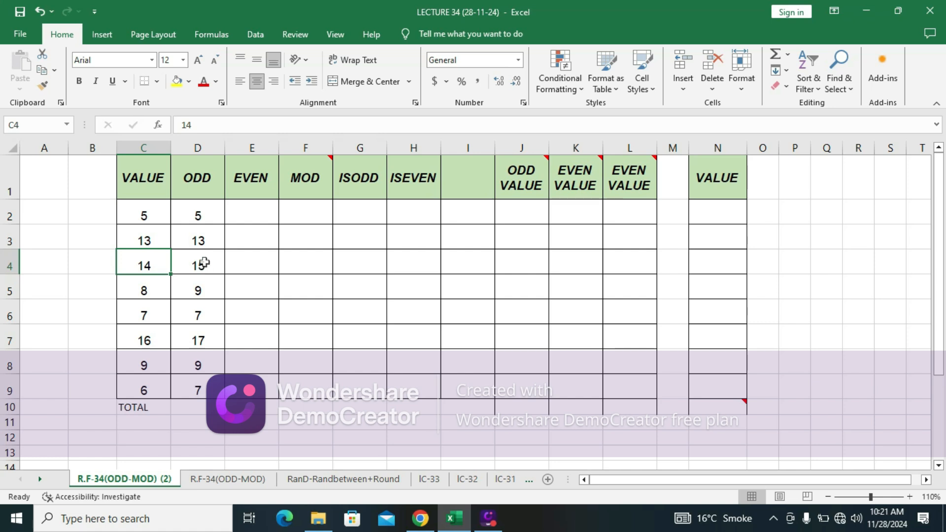
pyautogui.click(202, 392)
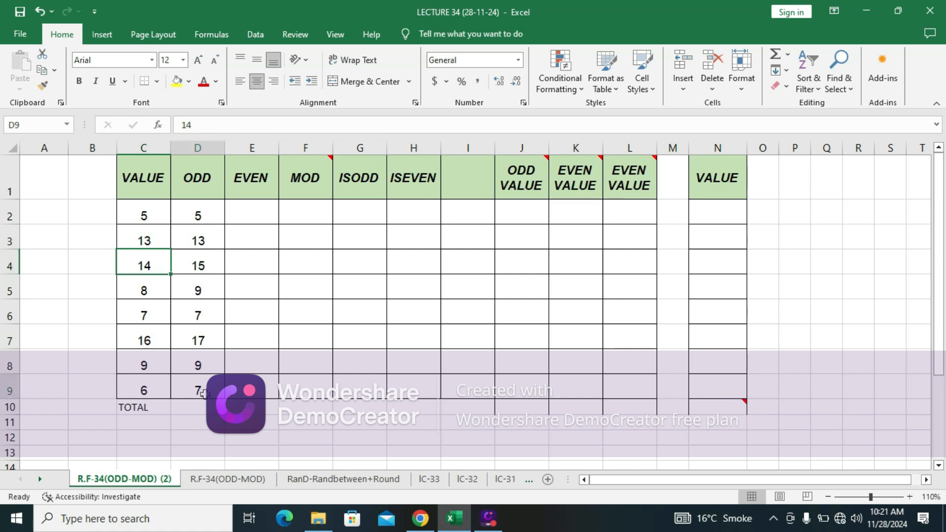
# Enter the formula =EVEN(C2) in cell E2 to round the first value to an even number
pyautogui.click(254, 211)
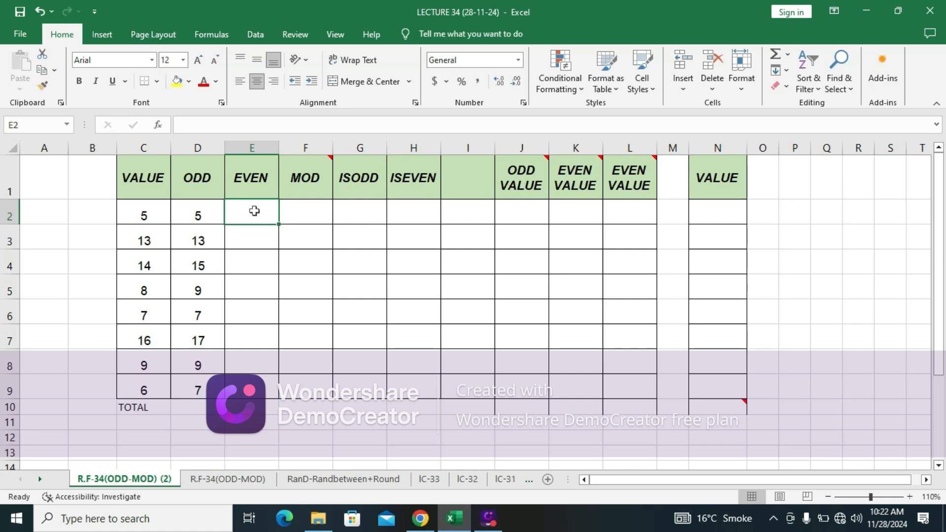
pyautogui.doubleClick(254, 211)
pyautogui.write('=C')
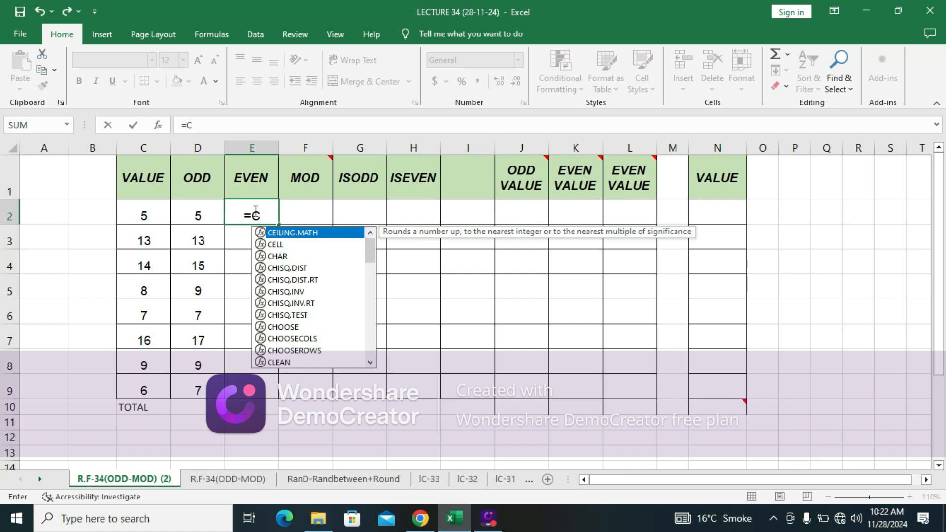
pyautogui.press('BackSpace')
pyautogui.write('E')
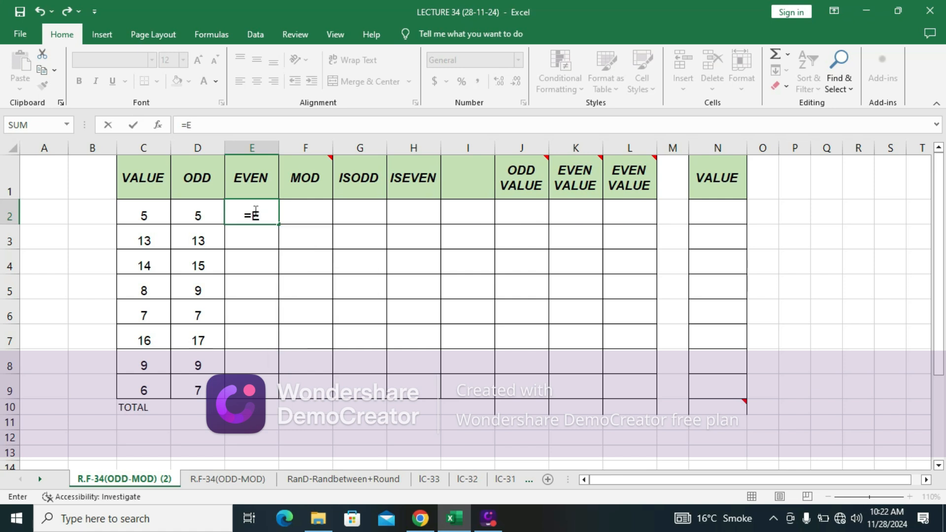
pyautogui.write('VEN')
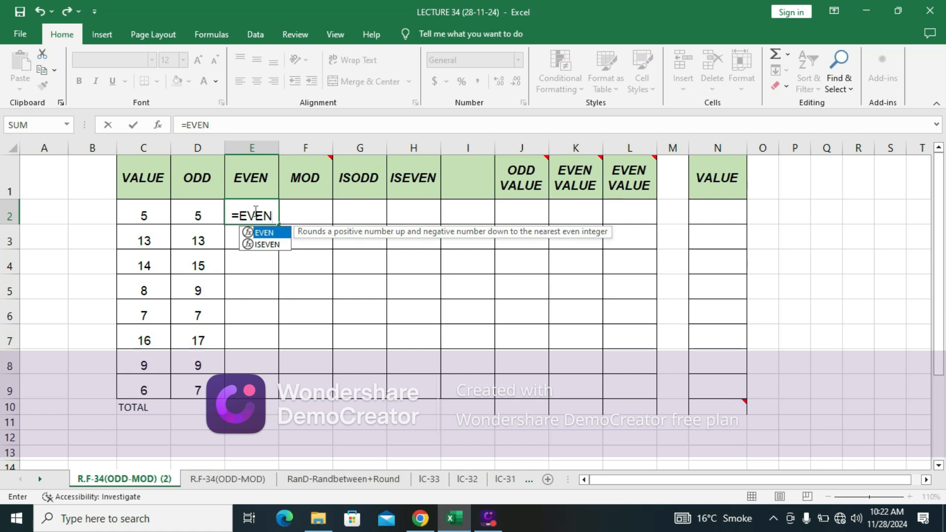
pyautogui.write('(')
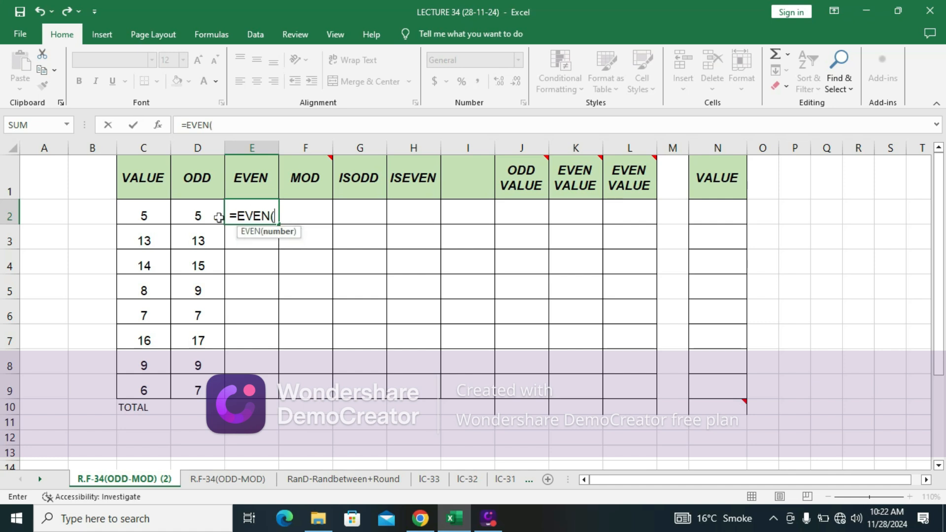
pyautogui.click(156, 215)
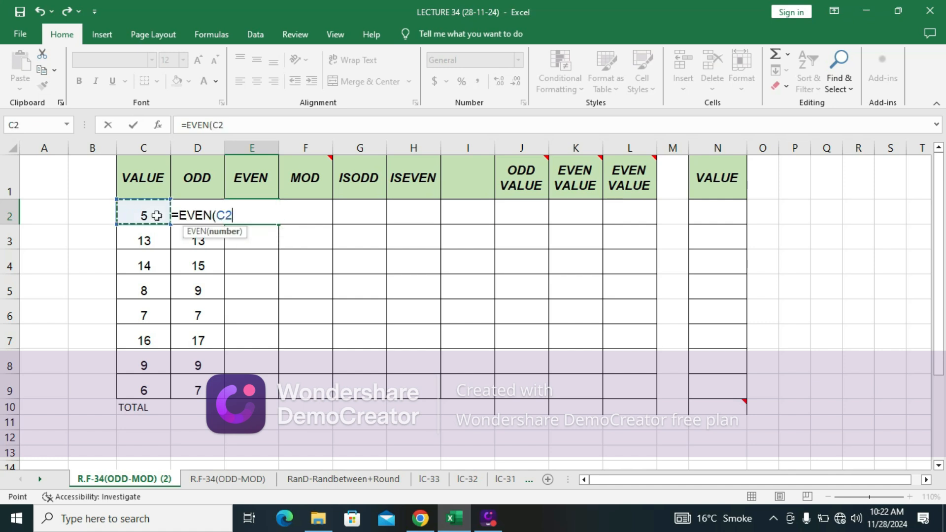
pyautogui.write(')')
pyautogui.press('Return')
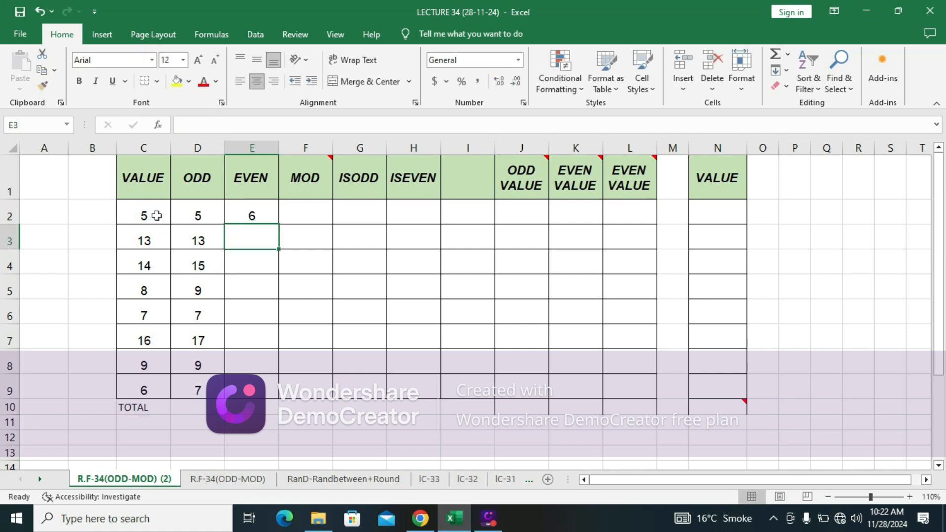
# Copy the EVEN formula from E2 into cells E3 to E9
pyautogui.press('Up')
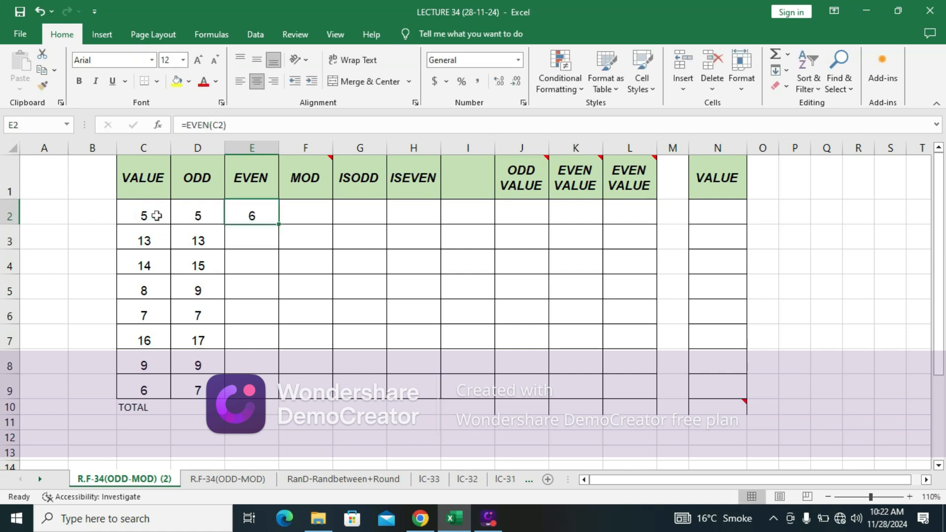
pyautogui.hotkey('ctrl', 'c')
pyautogui.hotkey('shift', 'Down')
pyautogui.hotkey('shift', 'Down')
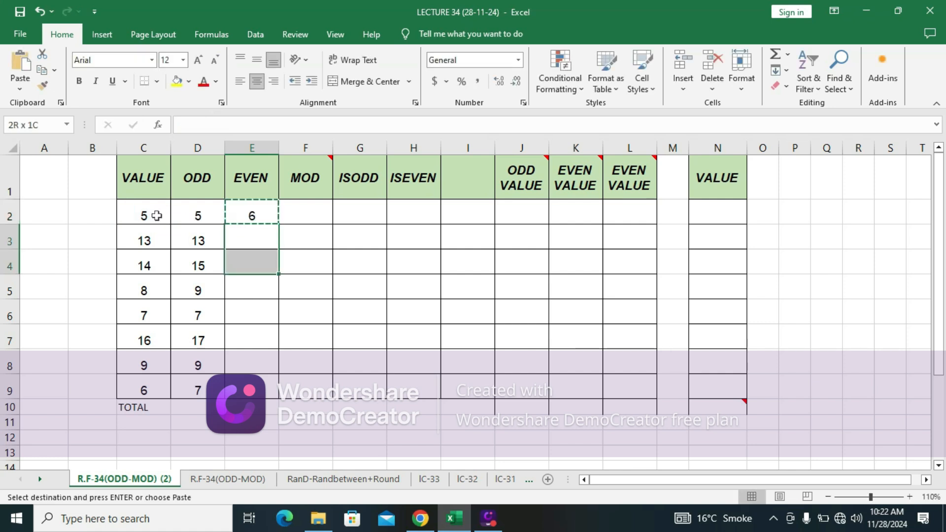
pyautogui.hotkey('shift', 'Down')
pyautogui.hotkey('shift', 'Down')
pyautogui.hotkey('shift', 'Down')
pyautogui.hotkey('shift', 'Down')
pyautogui.hotkey('shift', 'Down')
pyautogui.hotkey('shift', 'Down')
pyautogui.hotkey('shift', 'Up')
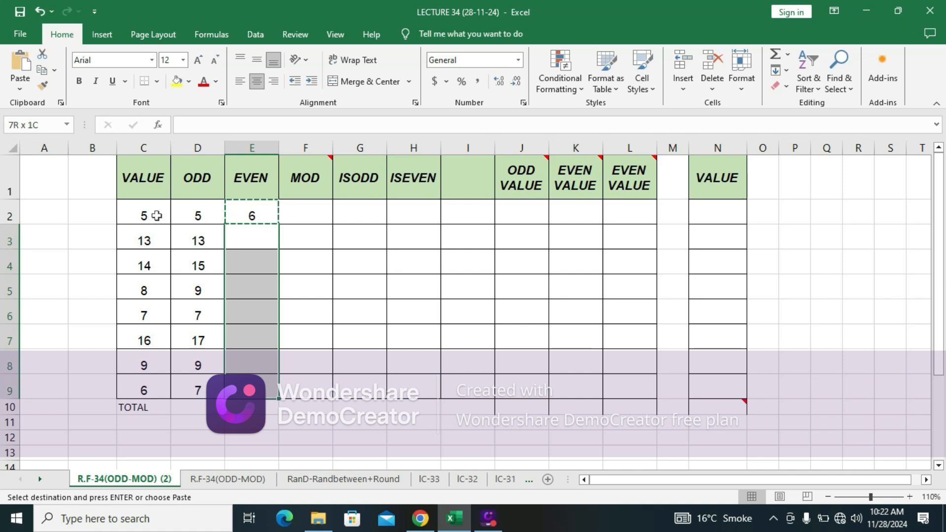
pyautogui.press('Return')
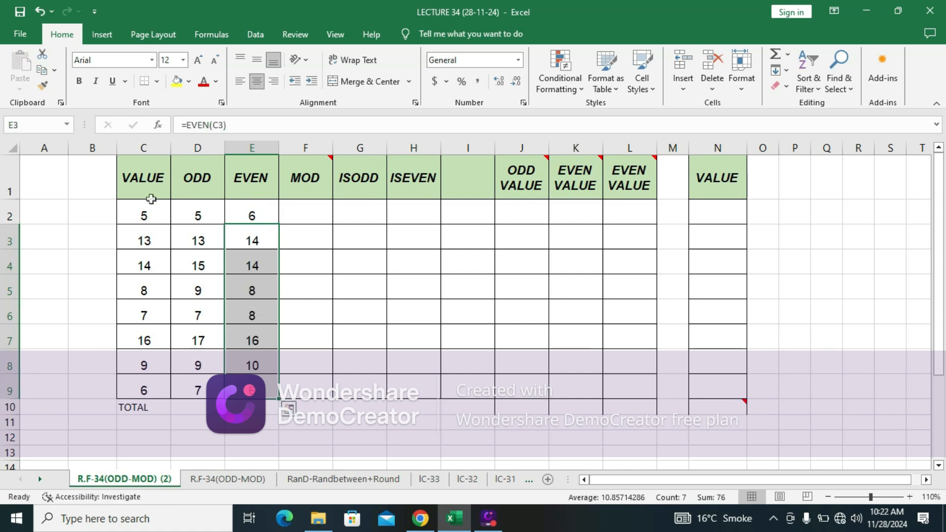
pyautogui.click(151, 199)
pyautogui.click(147, 207)
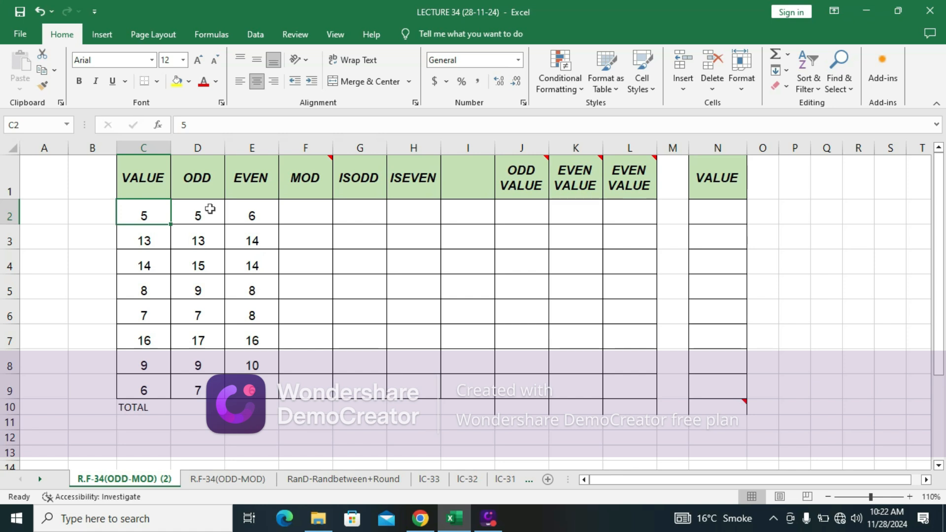
pyautogui.click(261, 220)
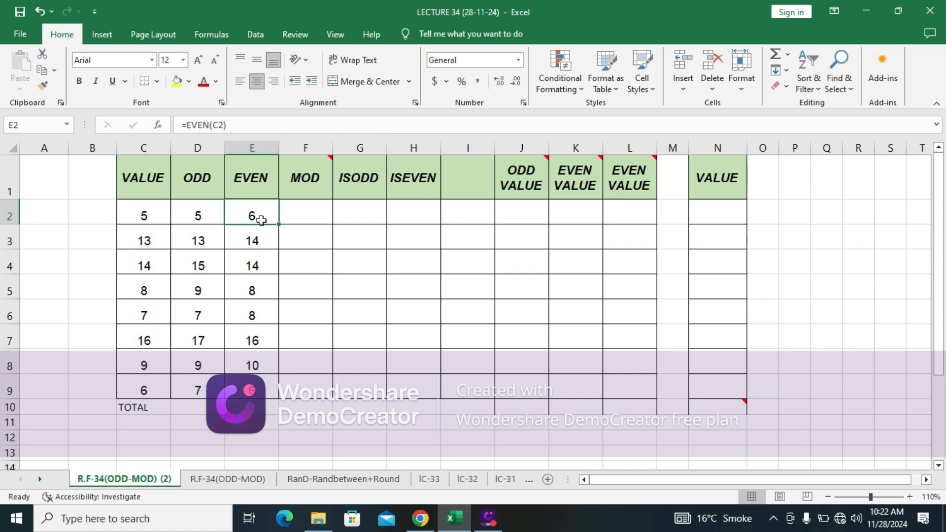
# Enter the formula =MOD(C2,3) in cell F2 to get the first value's remainder with divisor 3
pyautogui.click(305, 206)
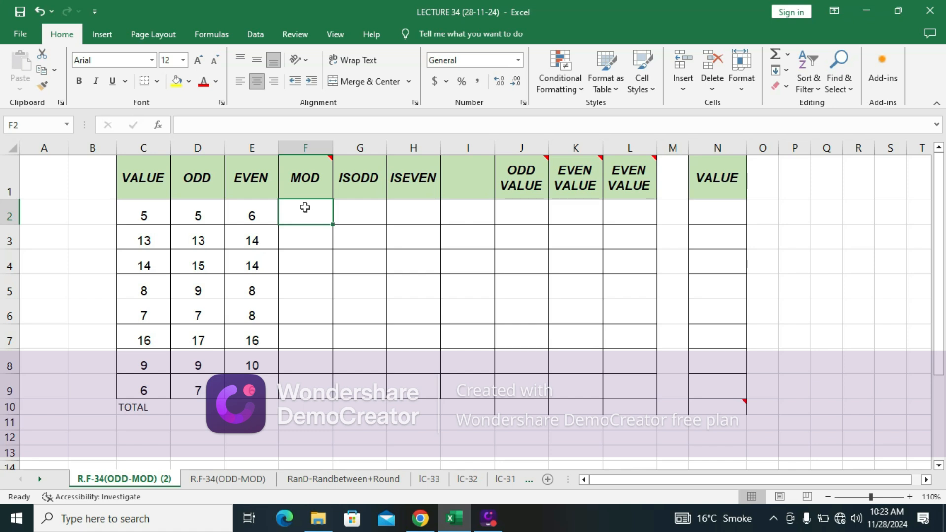
pyautogui.write('=M')
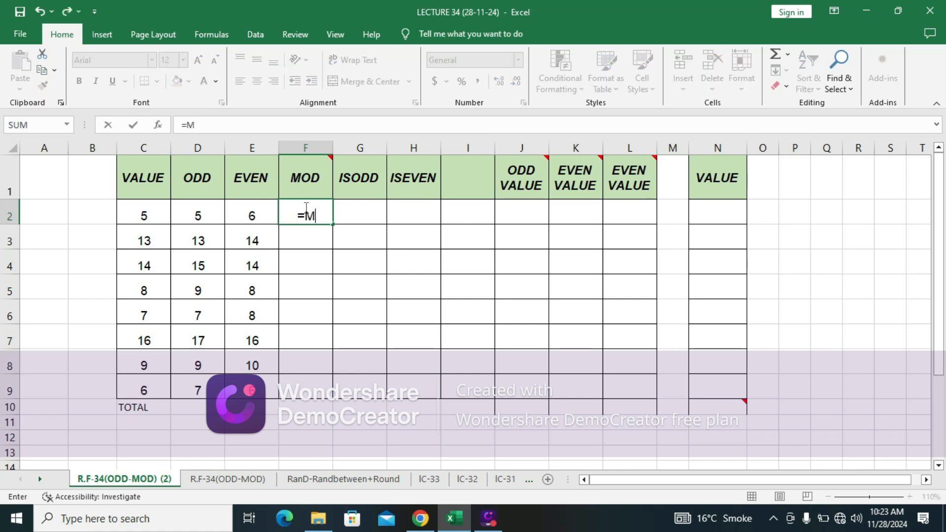
pyautogui.write('OD(')
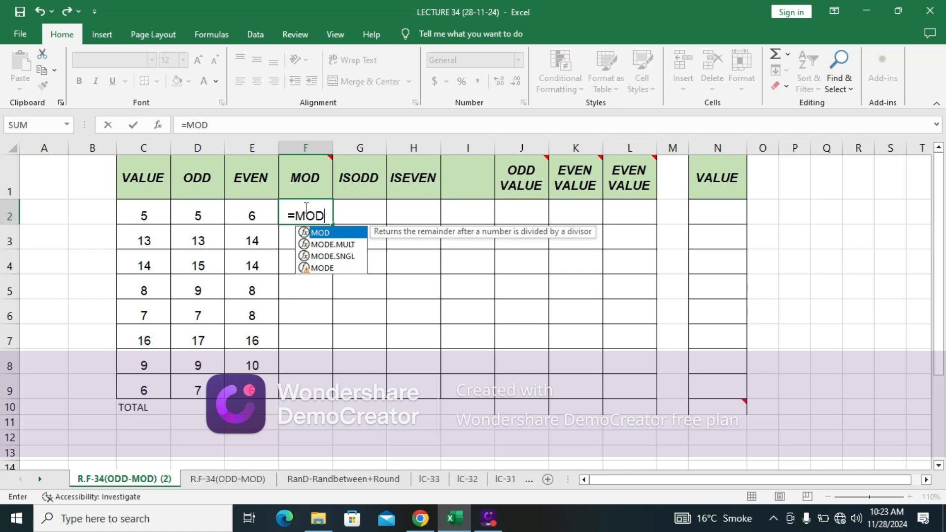
pyautogui.press('Left')
pyautogui.press('Left')
pyautogui.press('Left')
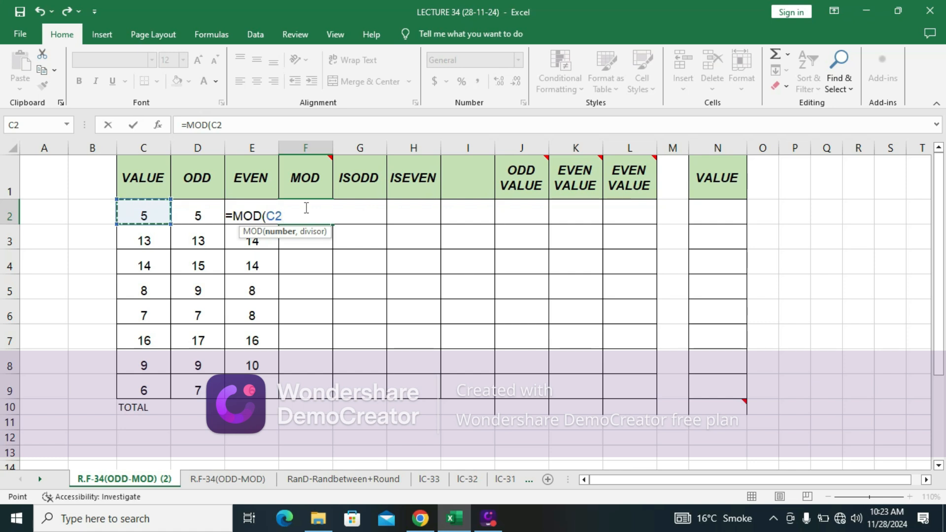
pyautogui.write(',')
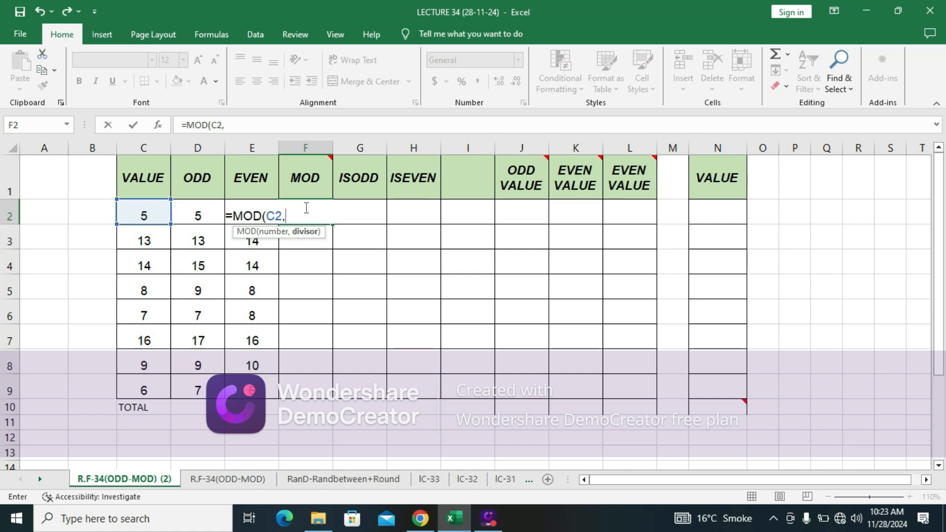
pyautogui.write('3)')
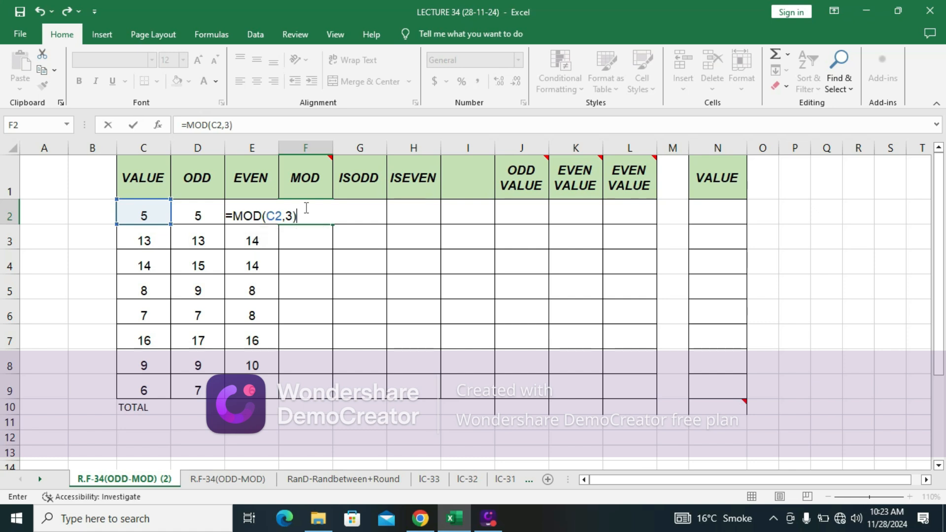
pyautogui.press('Return')
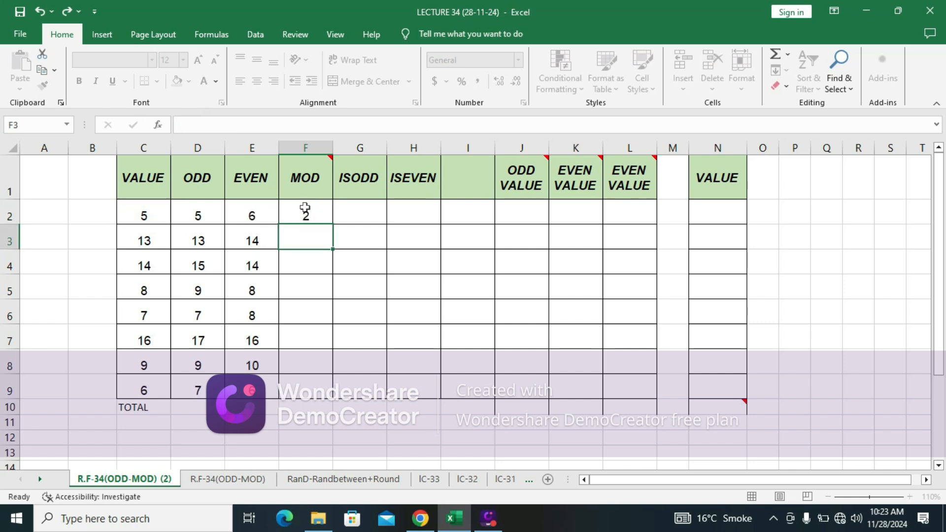
# Copy the MOD formula from F2 into cells F3 to F9
pyautogui.click(321, 218)
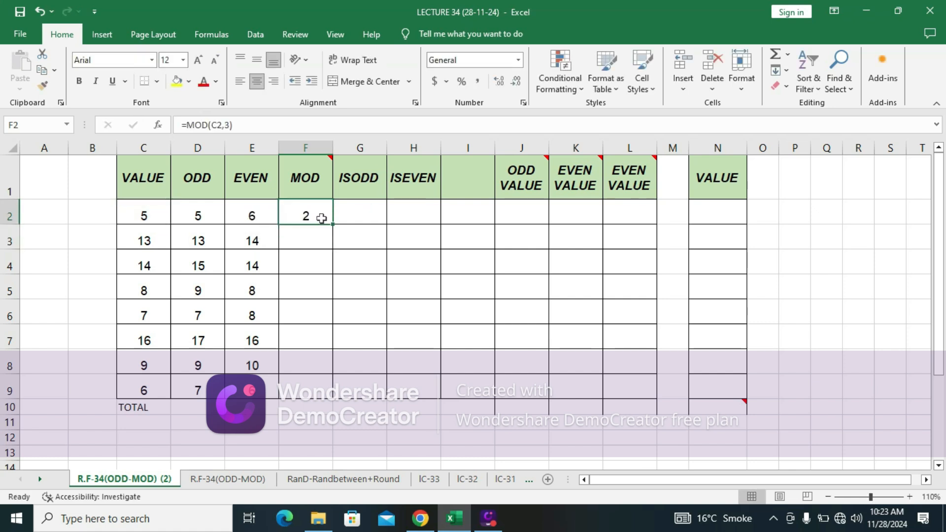
pyautogui.hotkey('ctrl', 'c')
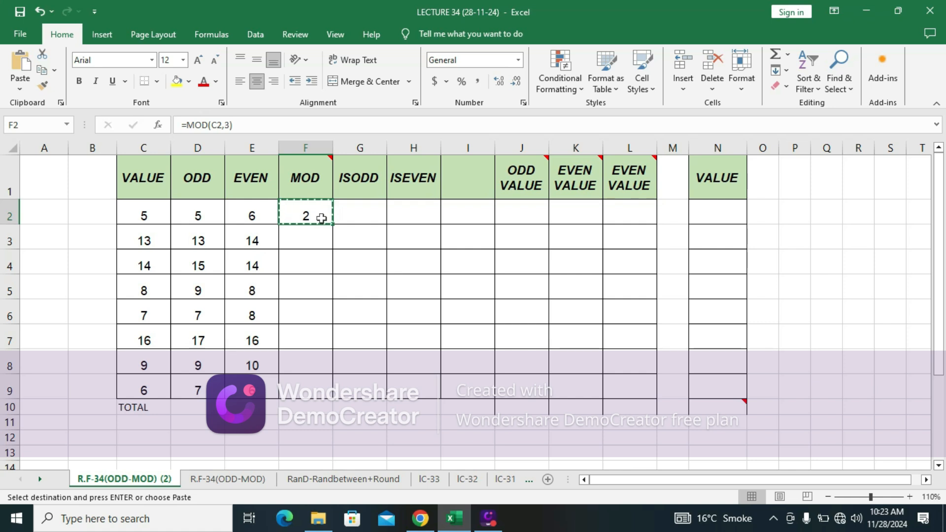
pyautogui.press('Down')
pyautogui.hotkey('shift', 'Down')
pyautogui.hotkey('shift', 'Down')
pyautogui.hotkey('shift', 'Down')
pyautogui.hotkey('shift', 'Down')
pyautogui.hotkey('shift', 'Down')
pyautogui.hotkey('shift', 'Down')
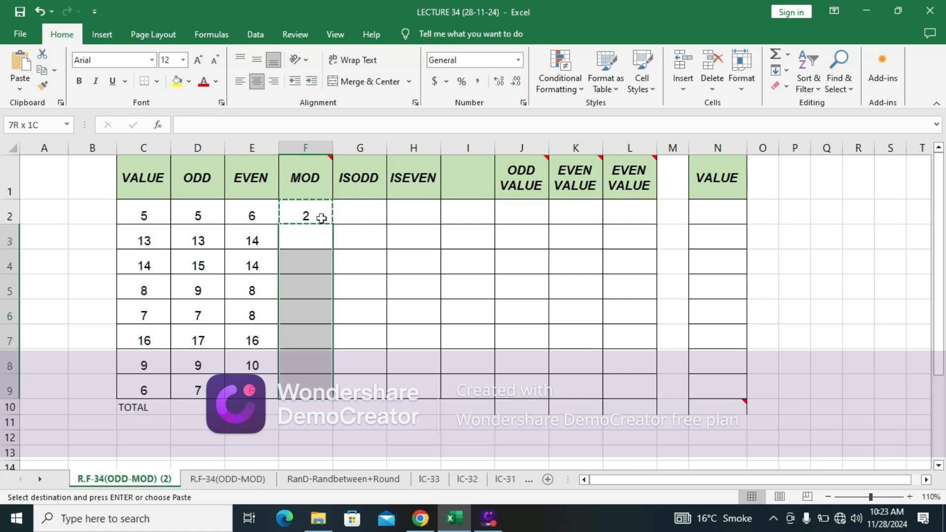
pyautogui.press('Return')
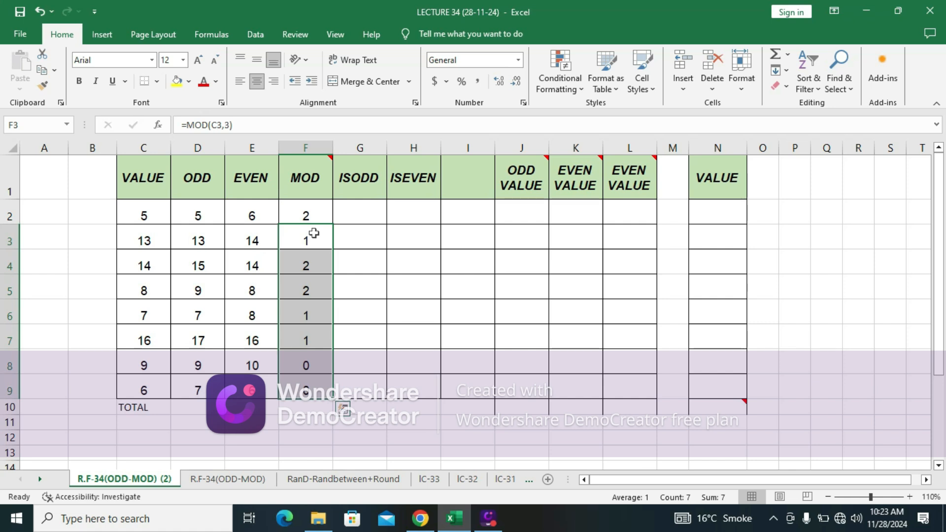
pyautogui.click(152, 208)
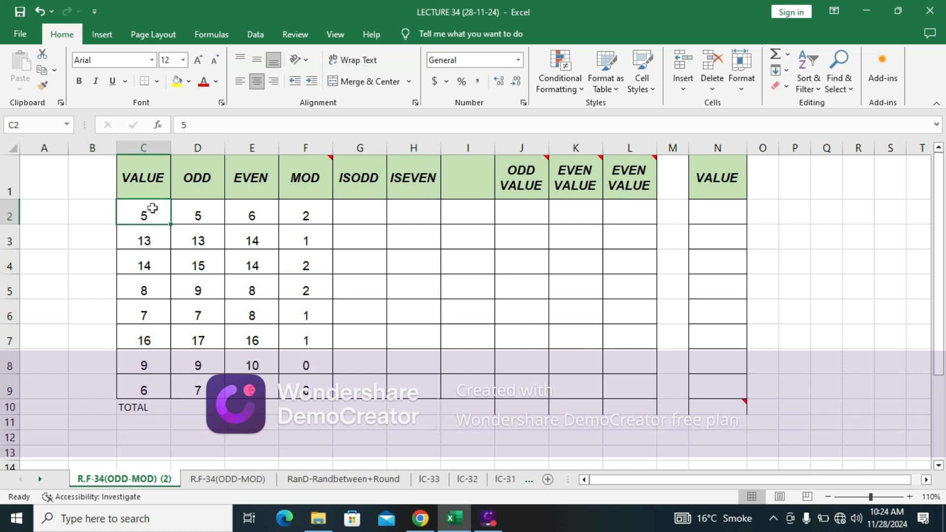
pyautogui.click(312, 218)
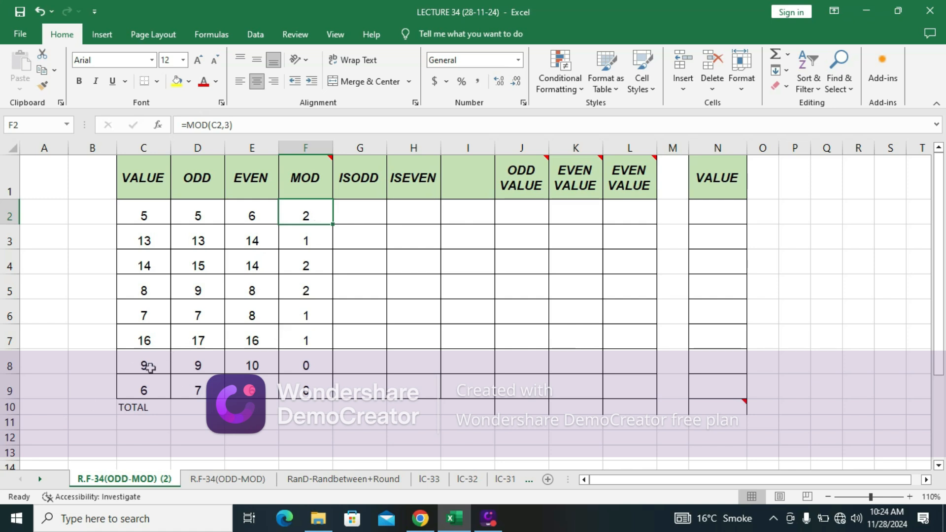
pyautogui.click(307, 365)
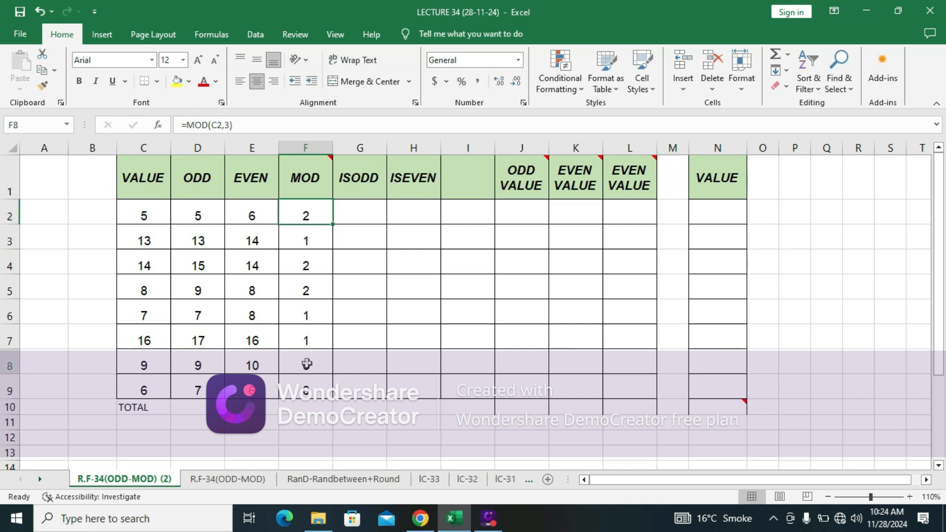
pyautogui.click(361, 203)
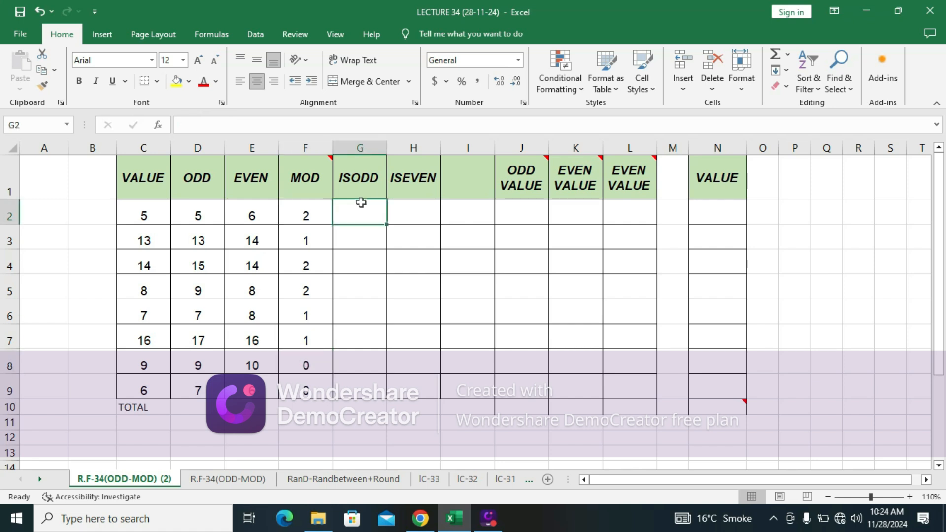
# Hide the ODD, EVEN and MOD columns, D to F
pyautogui.click(210, 148)
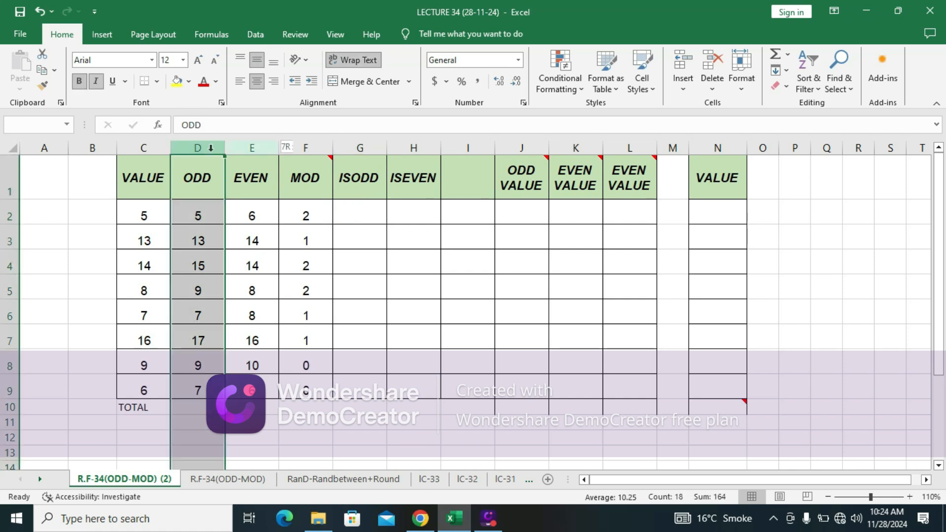
pyautogui.moveTo(210, 147); pyautogui.dragTo(305, 148)
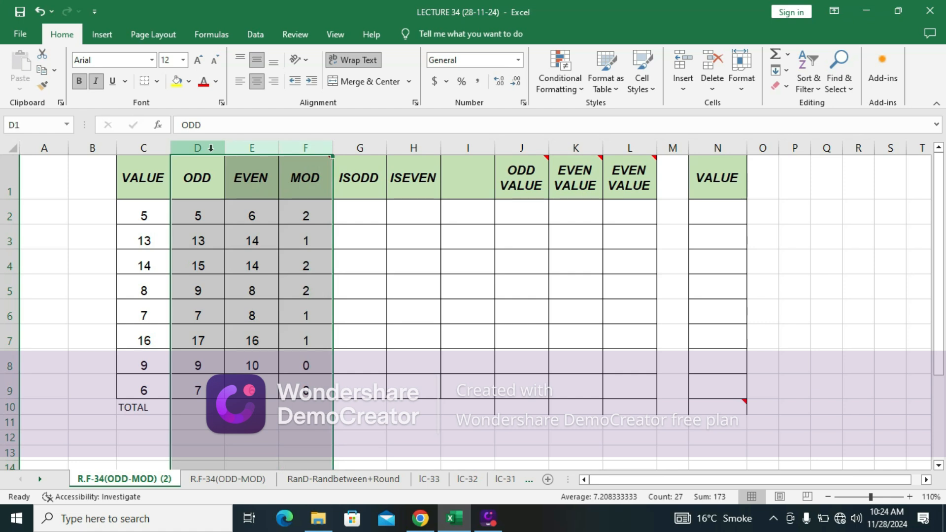
pyautogui.rightClick(210, 149)
pyautogui.click(275, 372)
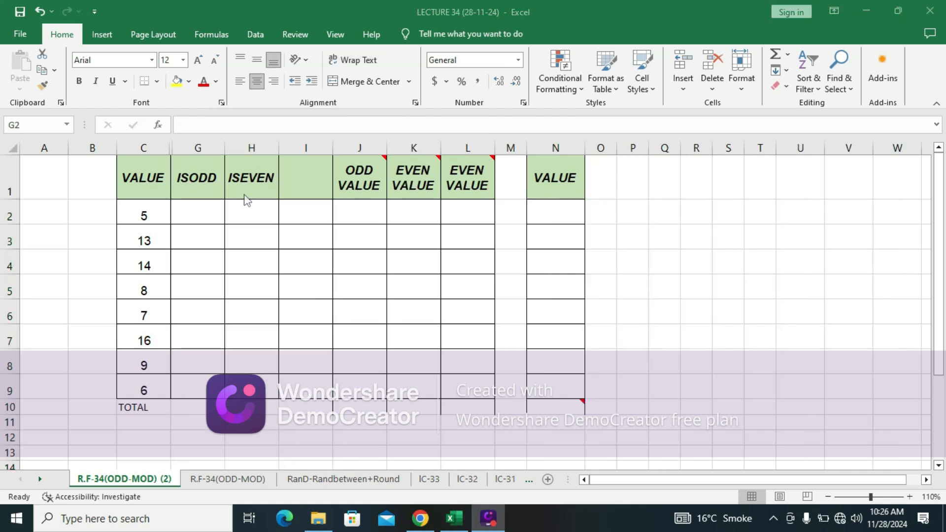
# Enter the formula =ISODD(C2) in cell G2 to test whether the first value is odd
pyautogui.click(213, 213)
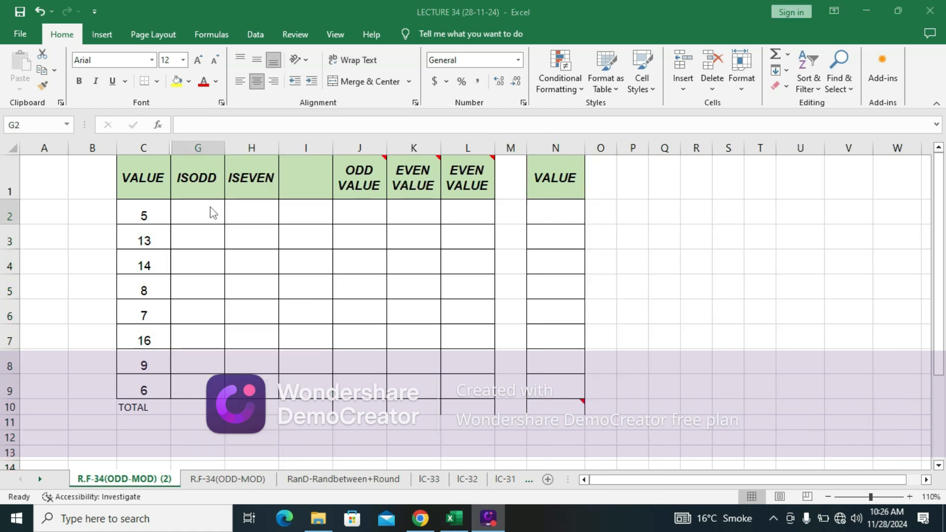
pyautogui.click(262, 198)
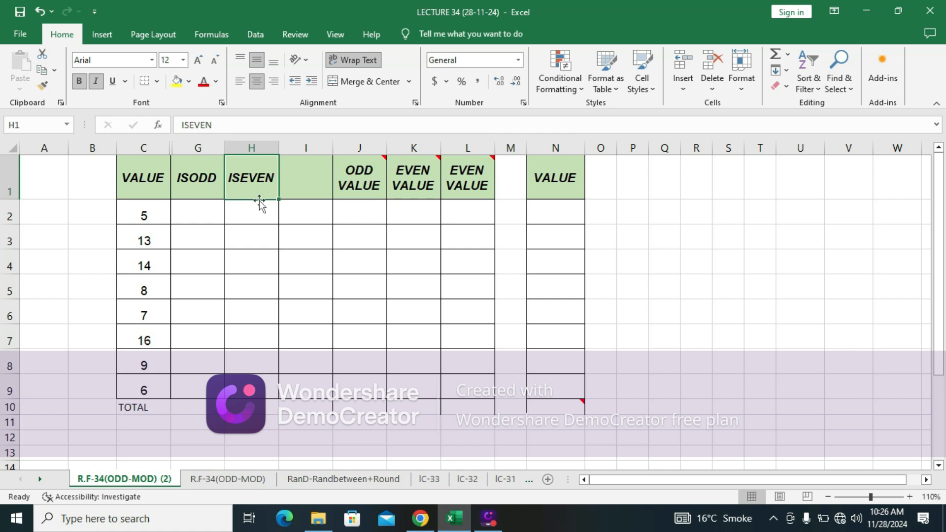
pyautogui.click(201, 214)
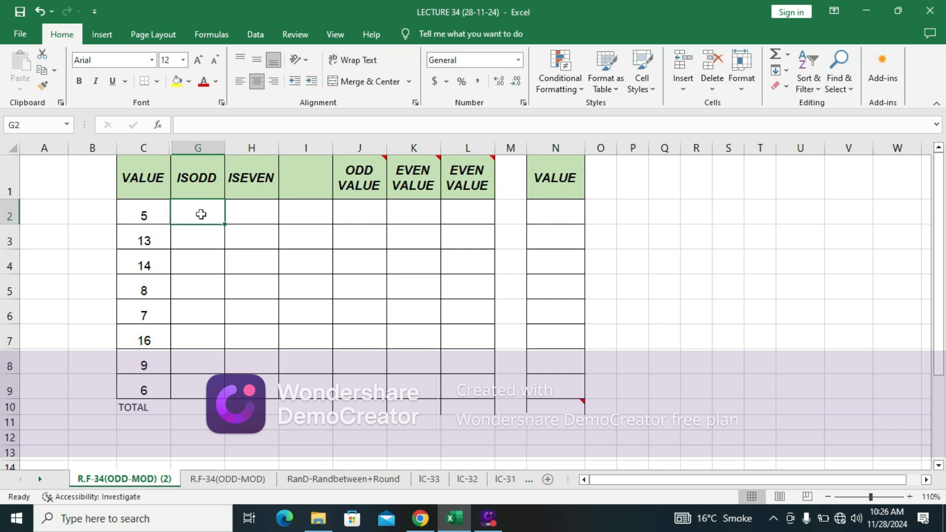
pyautogui.write('=')
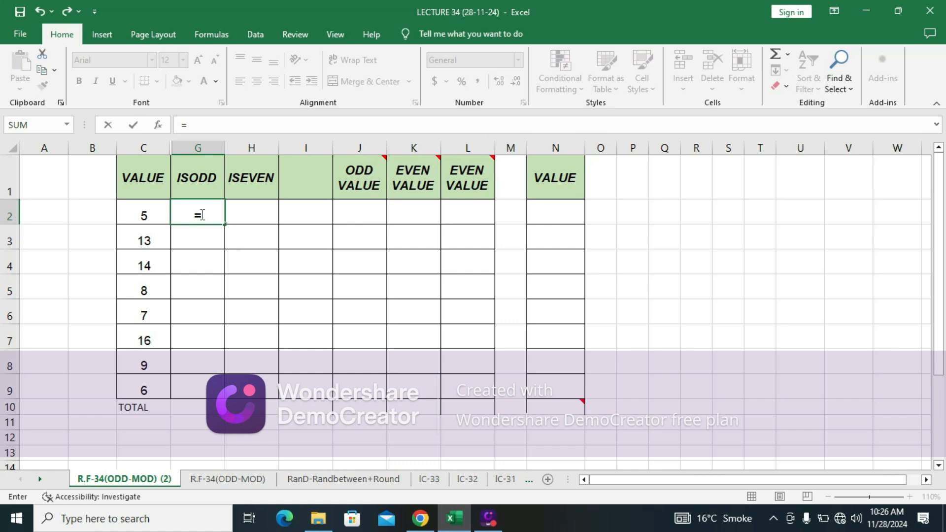
pyautogui.write('IS')
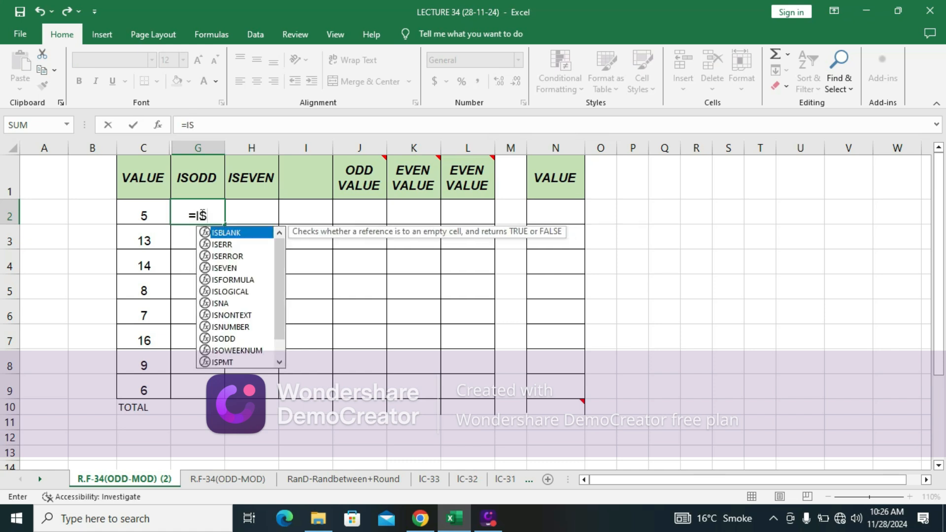
pyautogui.write('ODD(')
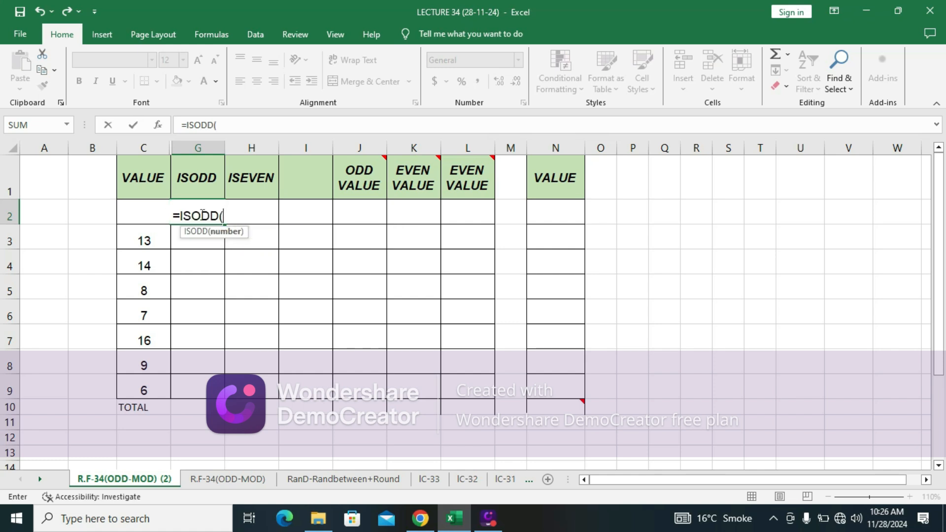
pyautogui.press('Left')
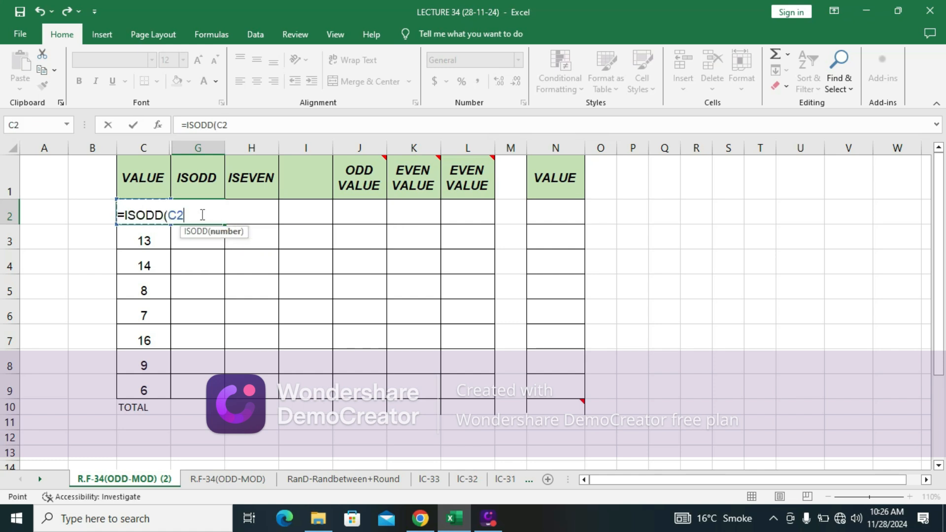
pyautogui.write(')')
pyautogui.press('Return')
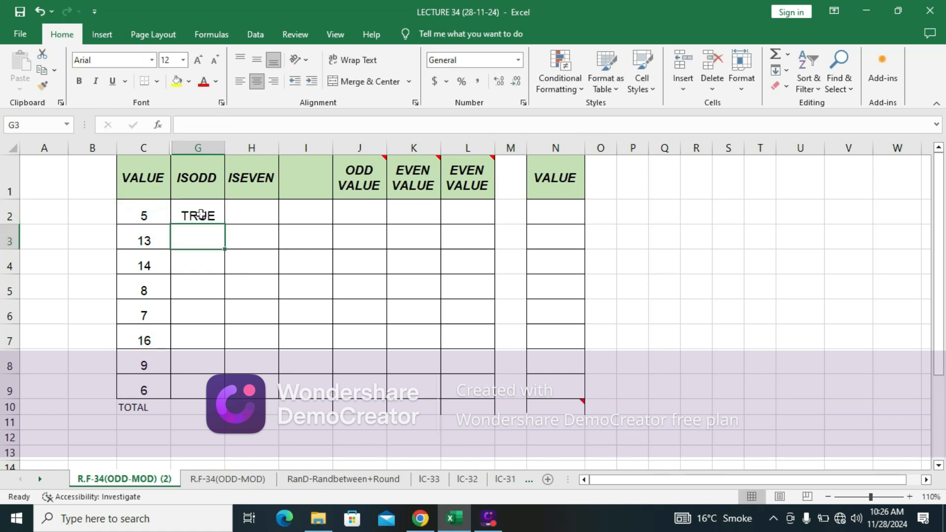
# Copy the ISODD formula from G2 into cells G3 to G9
pyautogui.click(203, 217)
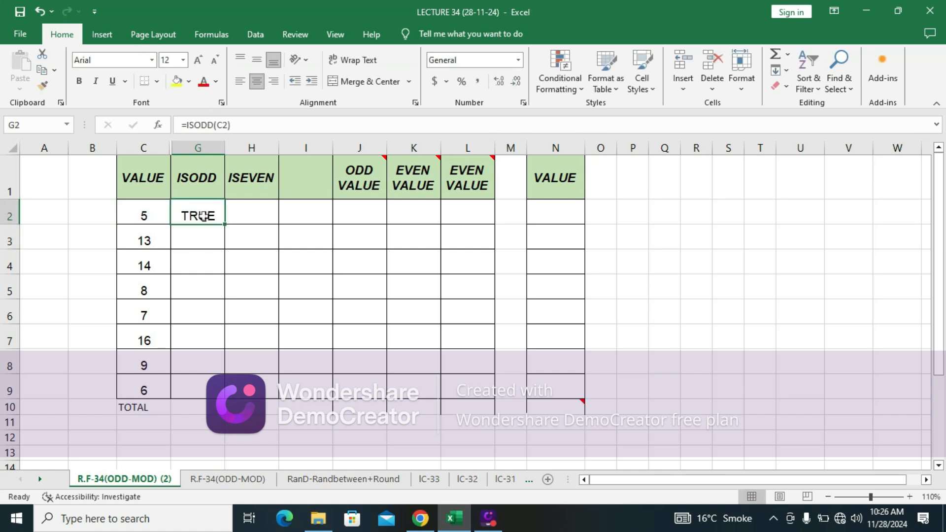
pyautogui.hotkey('ctrl', 'c')
pyautogui.press('Down')
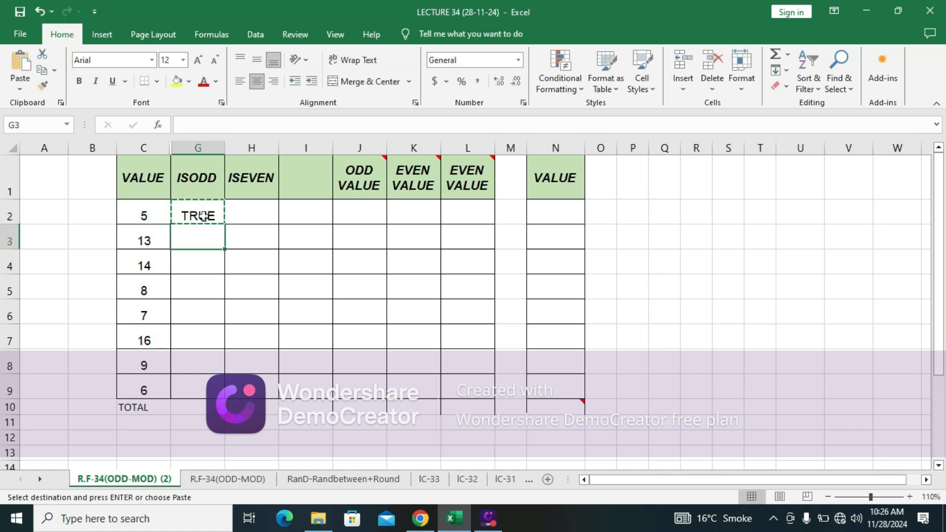
pyautogui.hotkey('shift', 'Down')
pyautogui.hotkey('shift', 'Down')
pyautogui.hotkey('shift', 'Down')
pyautogui.hotkey('shift', 'Down')
pyautogui.hotkey('shift', 'Down')
pyautogui.hotkey('shift', 'Down')
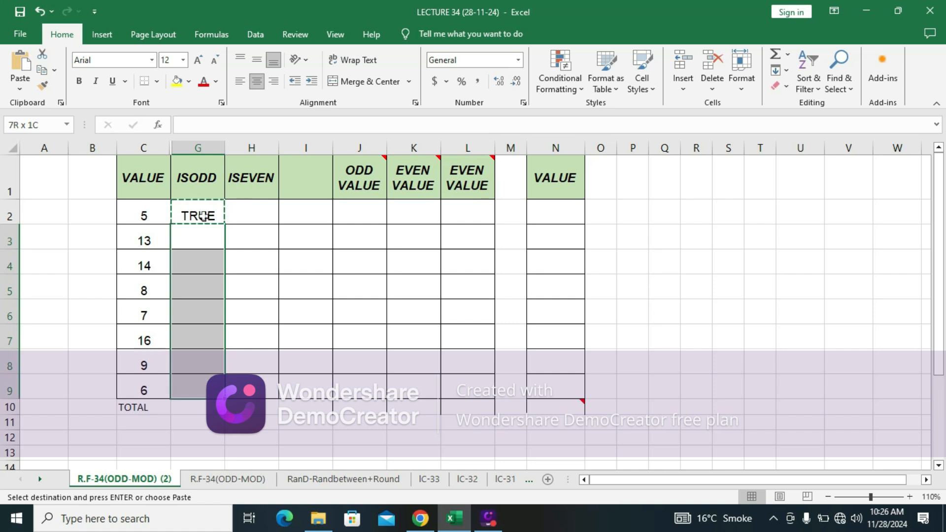
pyautogui.press('Return')
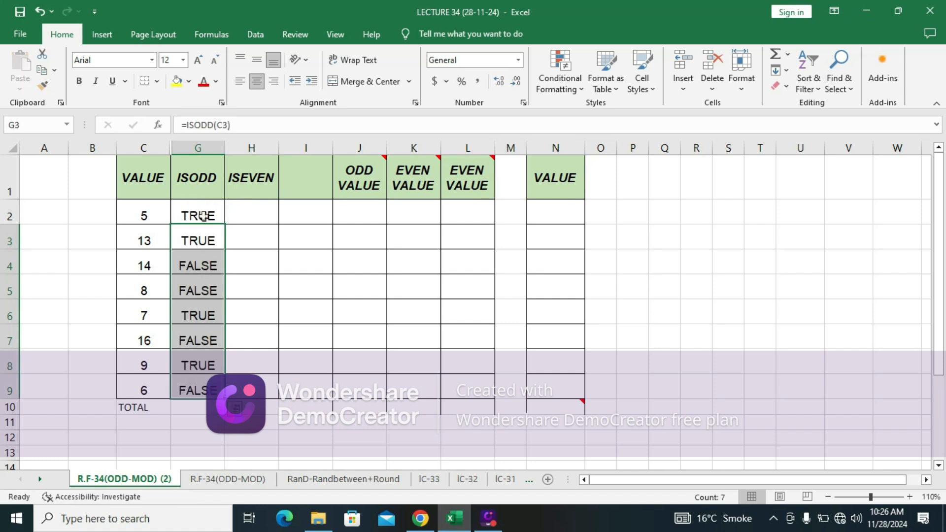
# Enter the formula =ISEVEN(C2) in cell H2 to test whether the first value is even
pyautogui.click(249, 209)
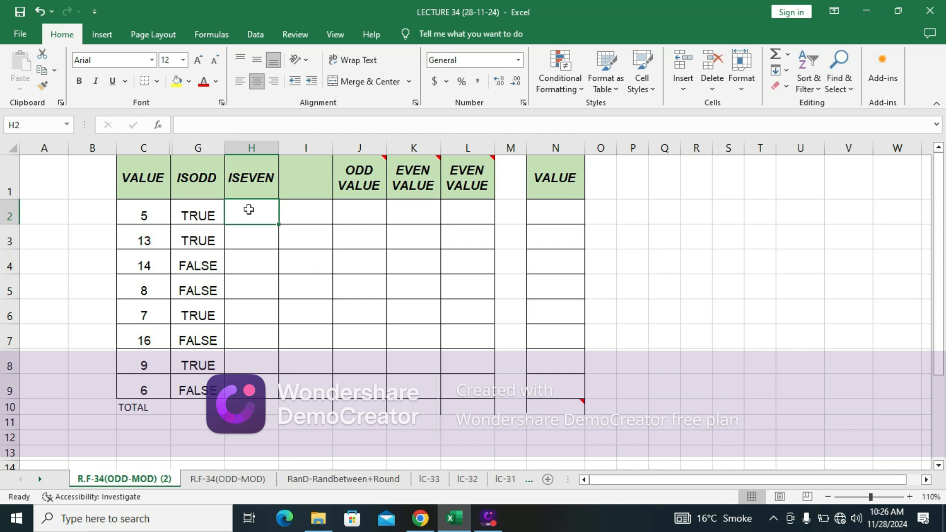
pyautogui.write('=')
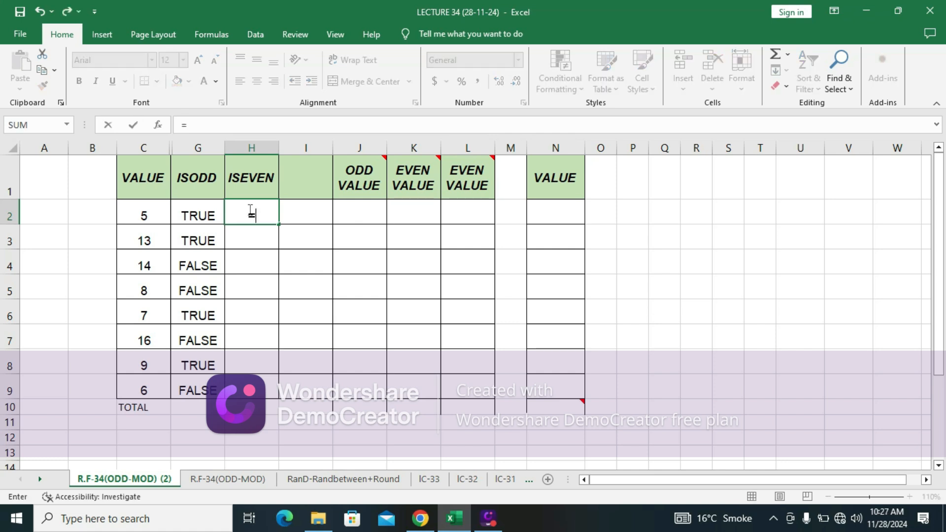
pyautogui.write('IS')
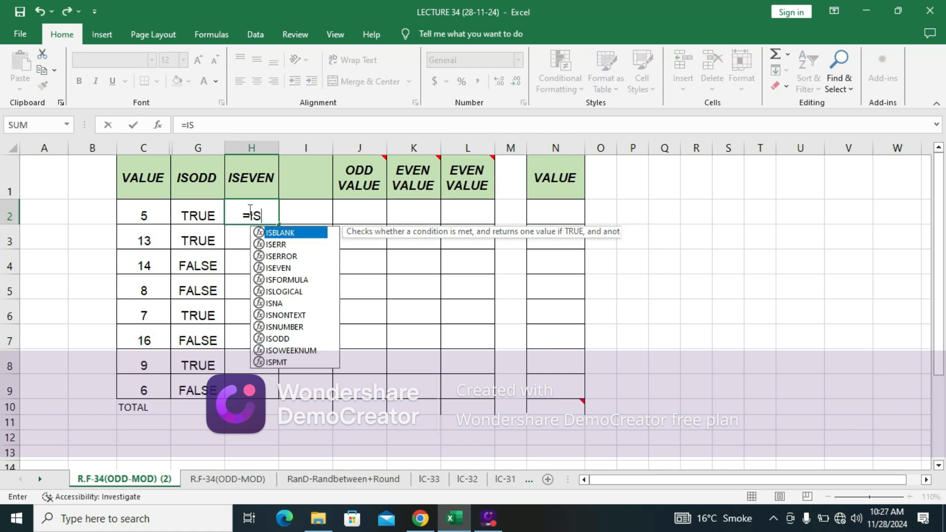
pyautogui.write('EVEN(')
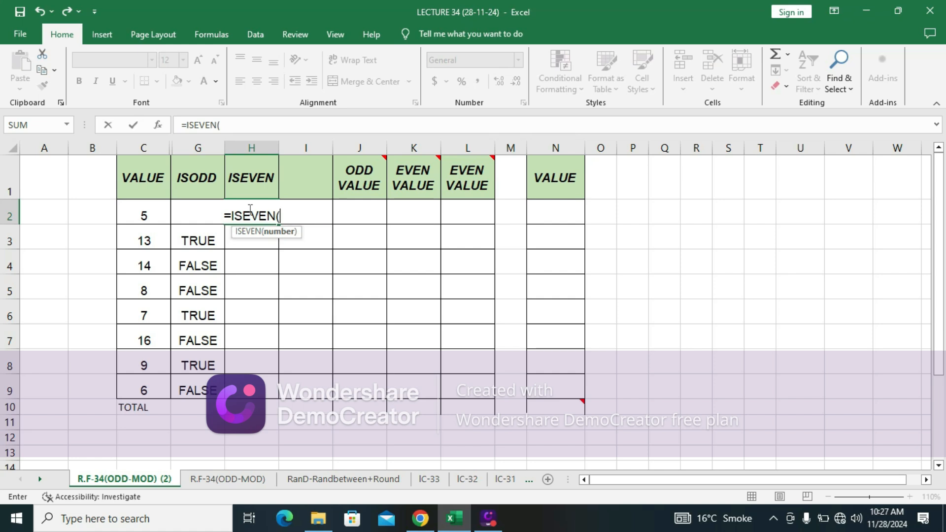
pyautogui.press('Left')
pyautogui.press('Left')
pyautogui.write(')')
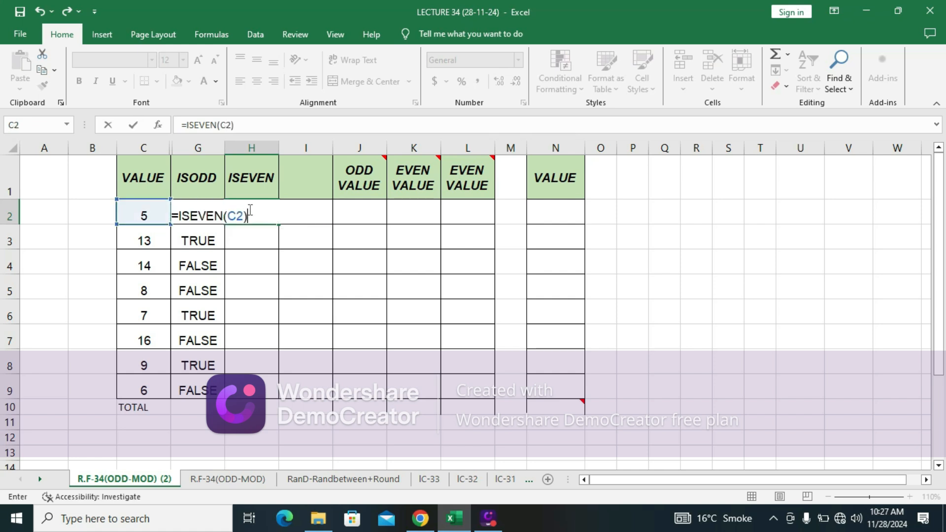
pyautogui.press('Return')
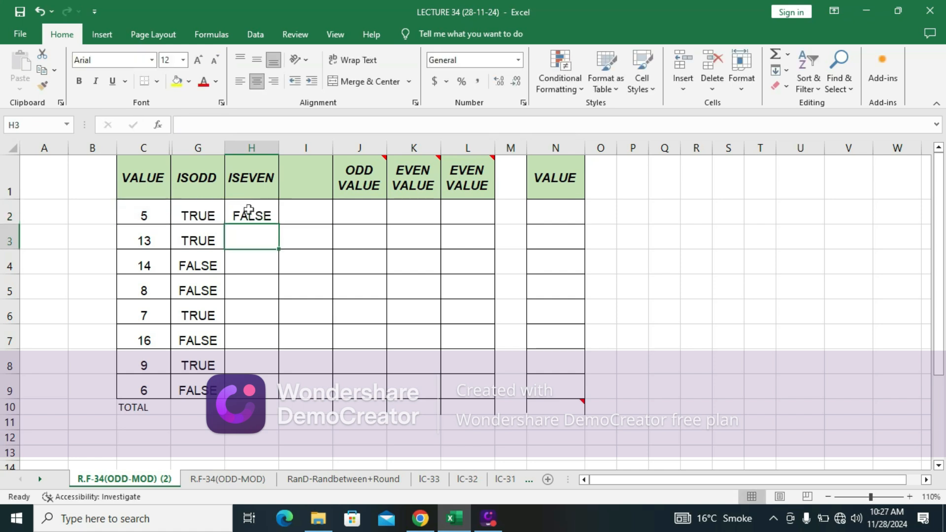
# Copy the ISEVEN formula from H2 into cells H3 to H9
pyautogui.click(245, 217)
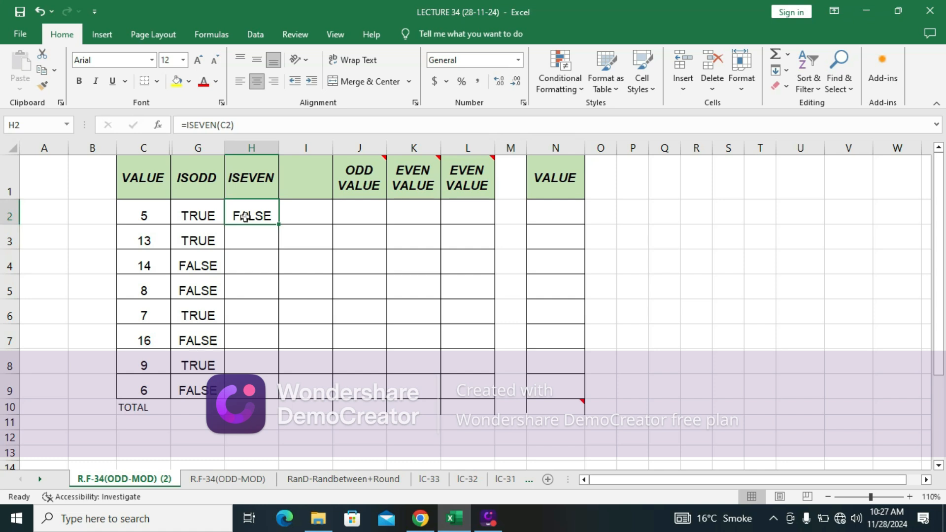
pyautogui.hotkey('ctrl', 'c')
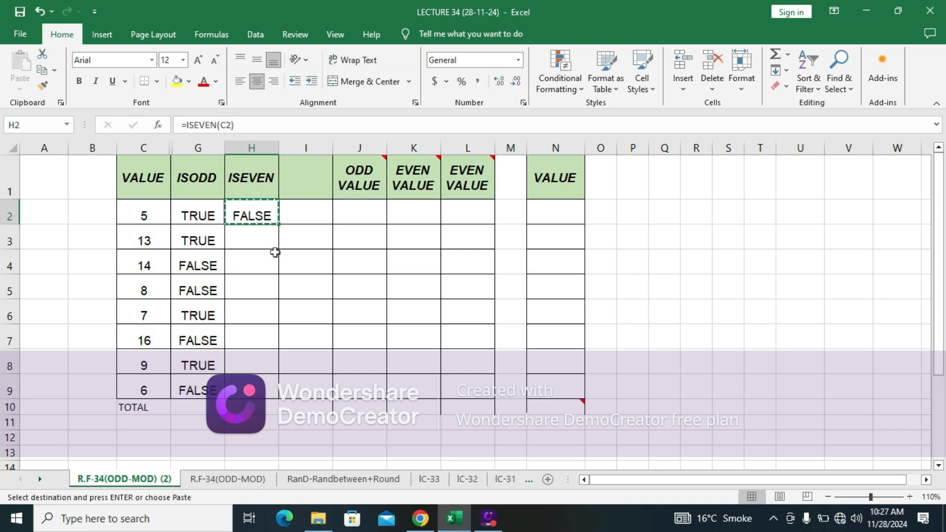
pyautogui.press('Down')
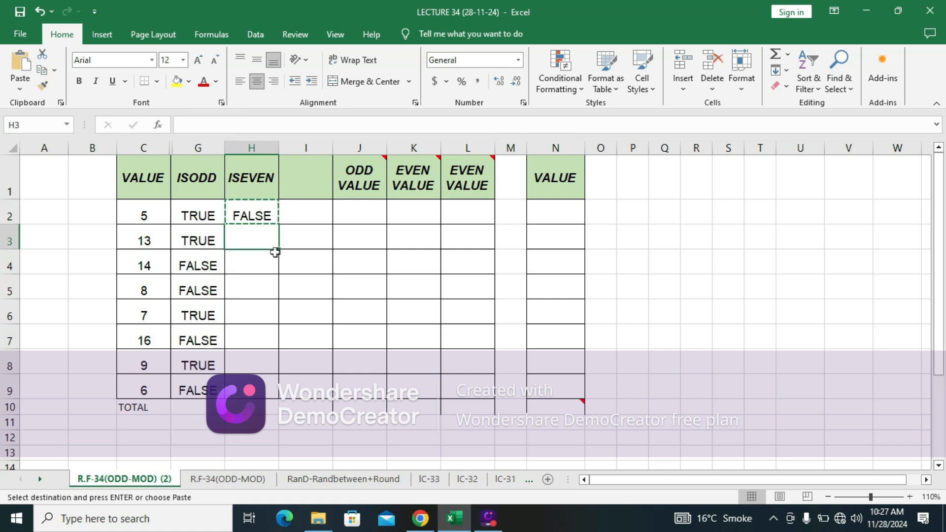
pyautogui.hotkey('shift', 'Down')
pyautogui.hotkey('shift', 'Down')
pyautogui.hotkey('shift', 'Down')
pyautogui.hotkey('shift', 'Down')
pyautogui.hotkey('shift', 'Down')
pyautogui.hotkey('shift', 'Down')
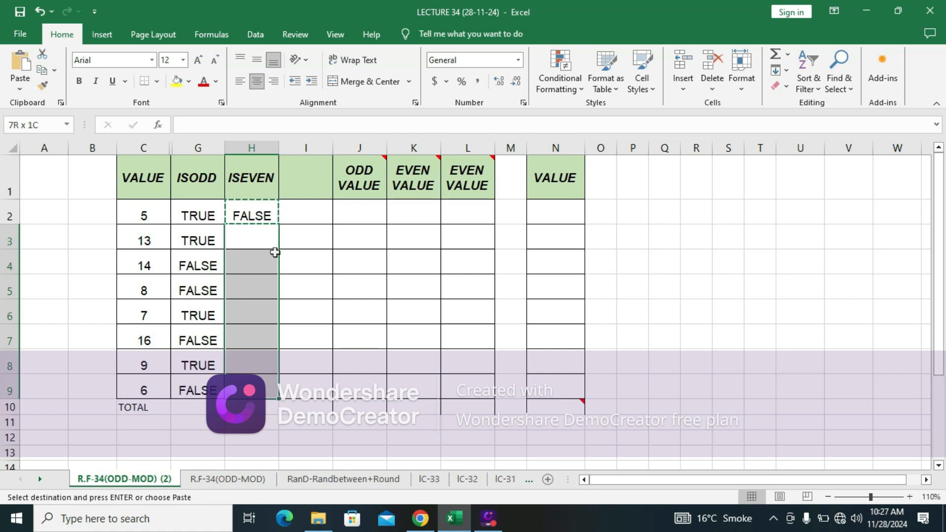
pyautogui.press('Return')
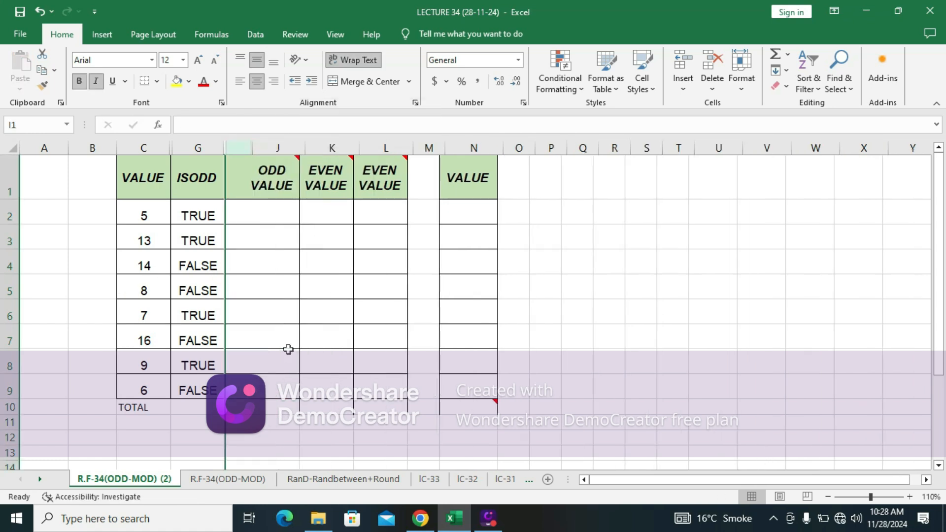
# Enter the formula =IF(G2=TRUE,C2,"") in cell J2 to return the first value only when it is odd
pyautogui.click(265, 208)
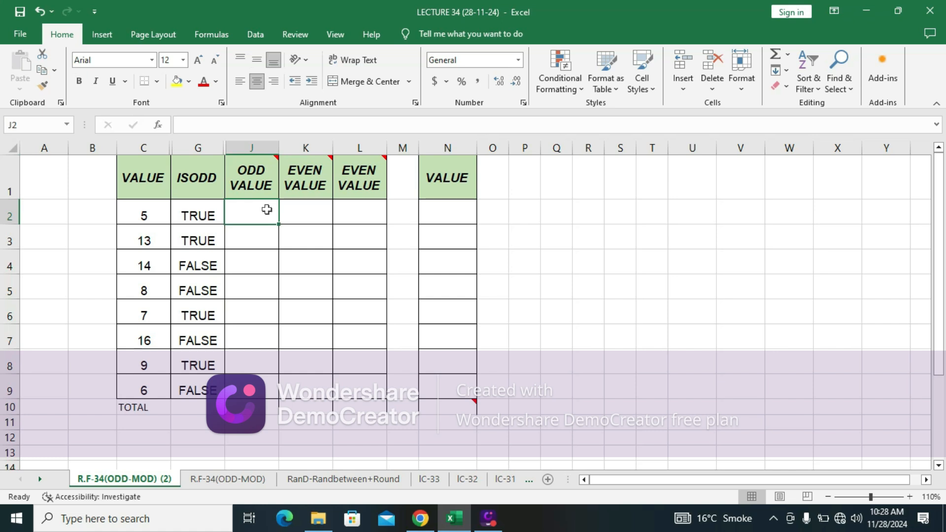
pyautogui.write('=I')
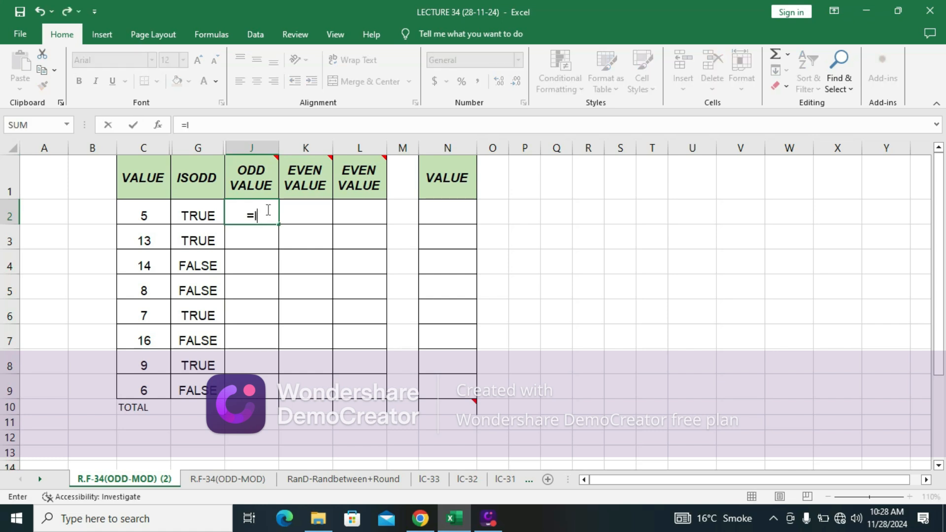
pyautogui.write('F(')
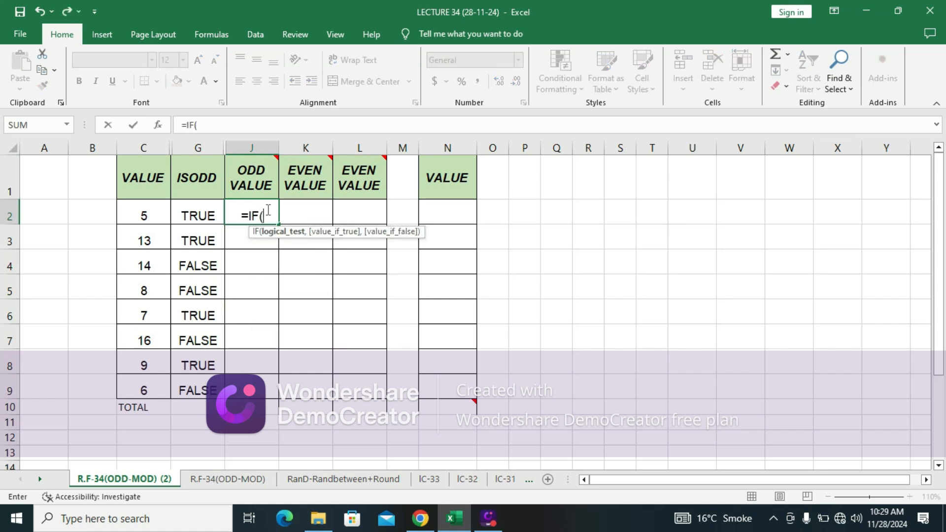
pyautogui.click(206, 215)
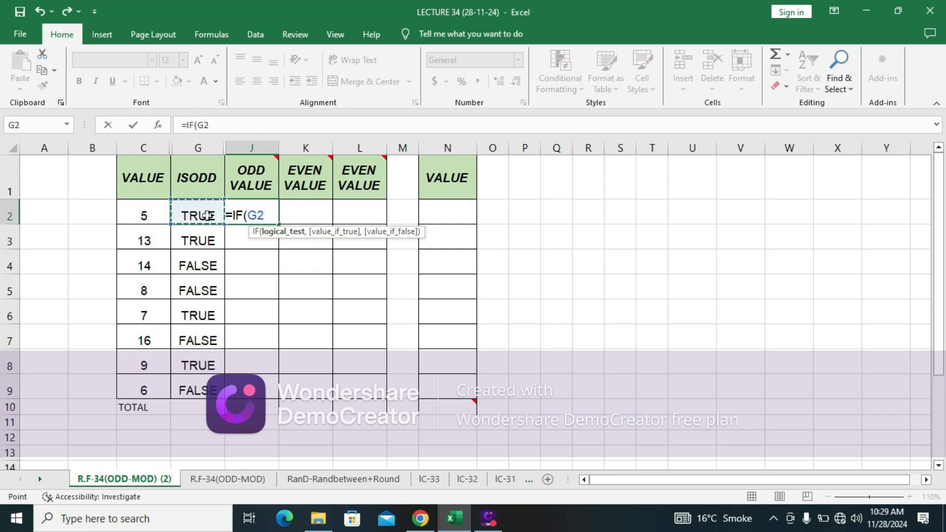
pyautogui.write('=TRUE,')
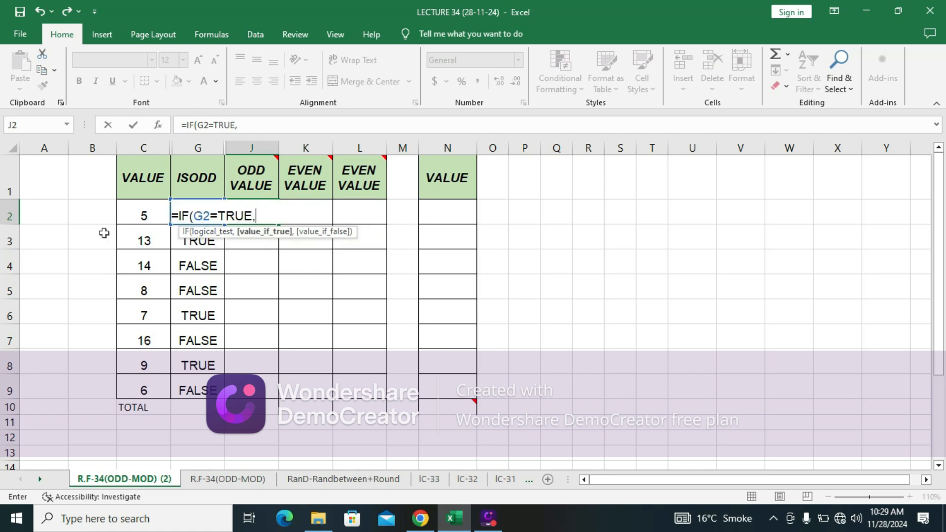
pyautogui.click(148, 216)
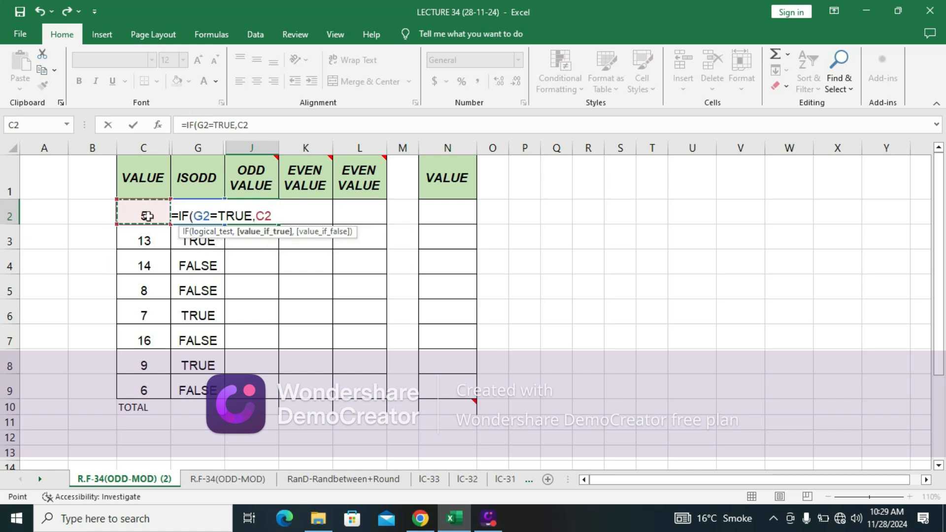
pyautogui.write(',')
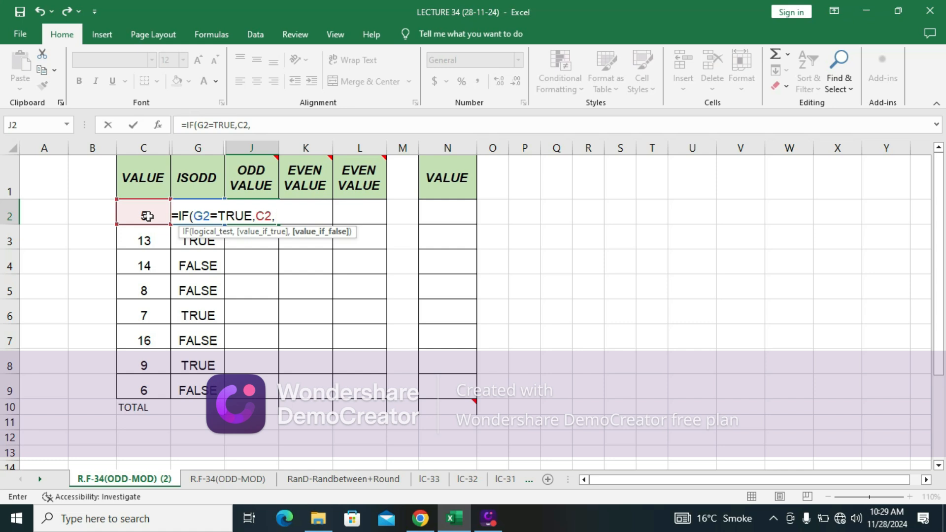
pyautogui.write('"")')
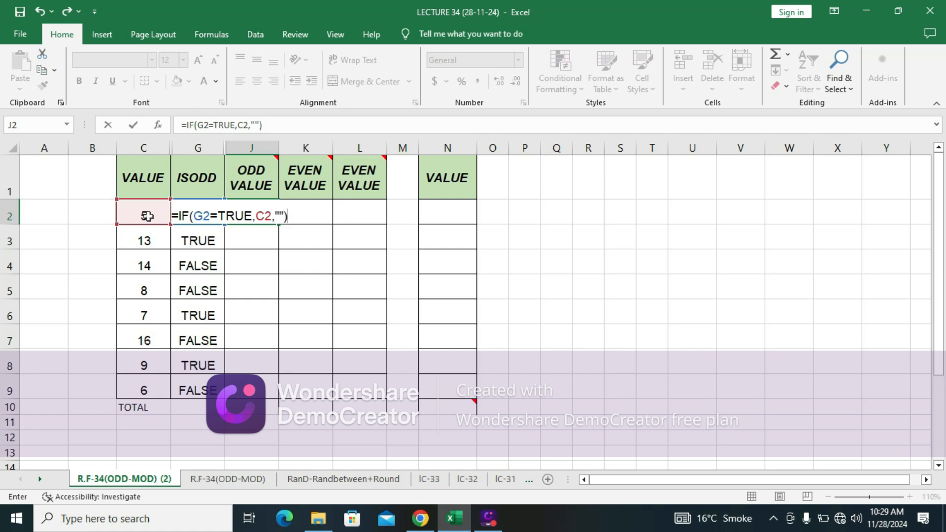
pyautogui.press('Return')
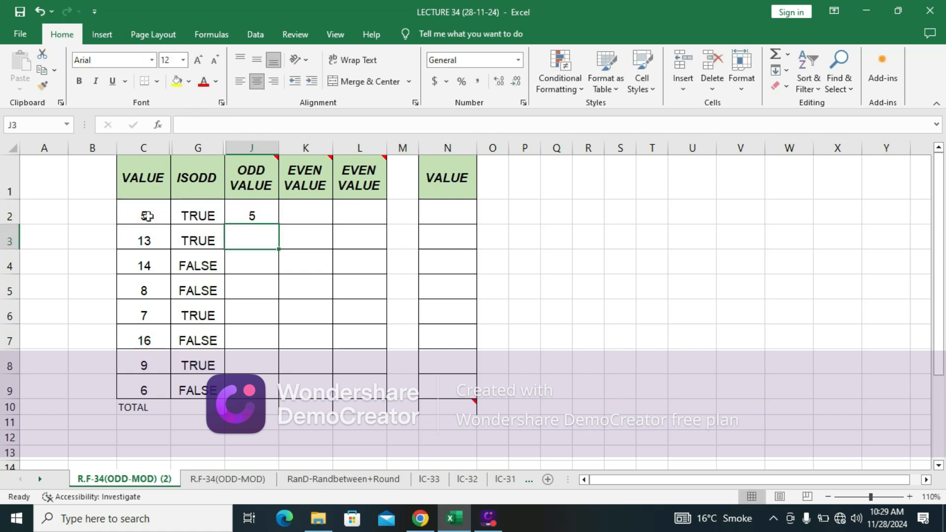
# Copy the odd-value IF formula from J2 into cells J3 to J9
pyautogui.click(264, 216)
pyautogui.hotkey('ctrl', 'c')
pyautogui.press('Down')
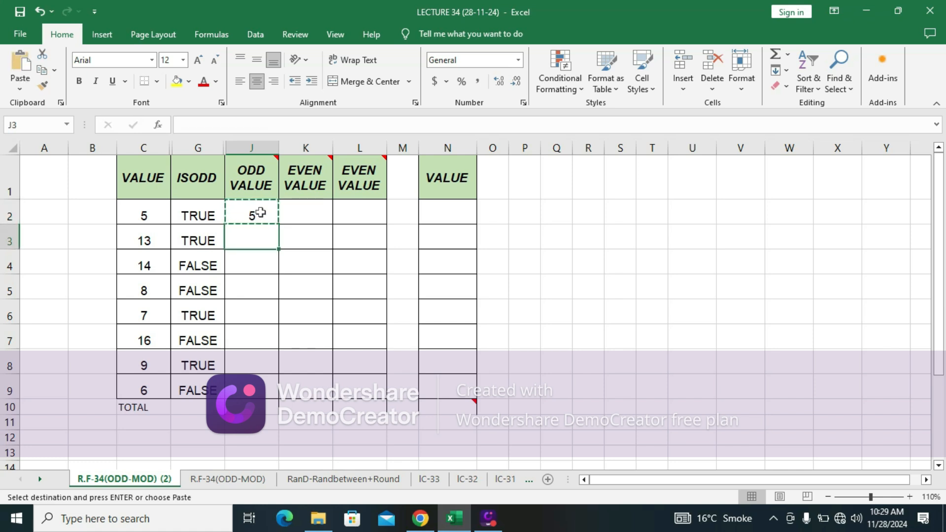
pyautogui.hotkey('shift', 'Down')
pyautogui.hotkey('shift', 'Down')
pyautogui.hotkey('shift', 'Down')
pyautogui.hotkey('shift', 'Down')
pyautogui.hotkey('shift', 'Down')
pyautogui.hotkey('shift', 'Down')
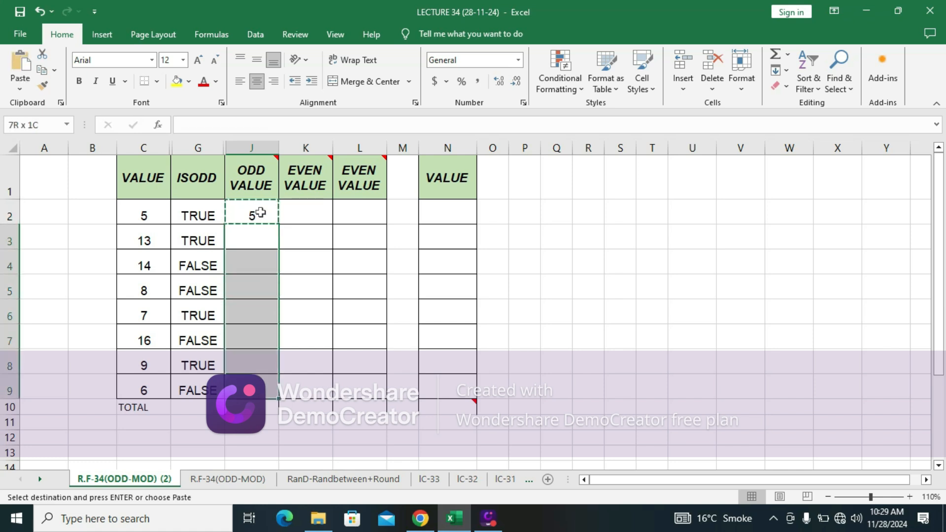
pyautogui.press('Return')
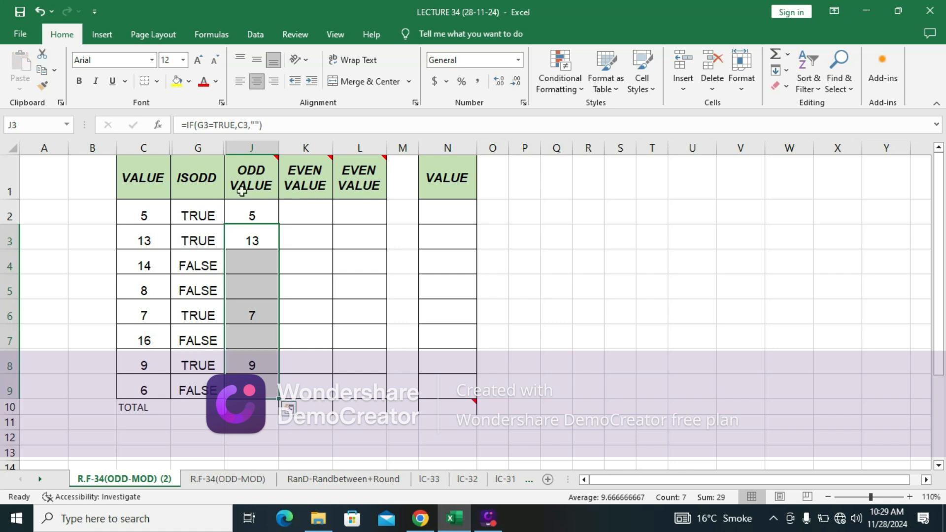
pyautogui.click(253, 208)
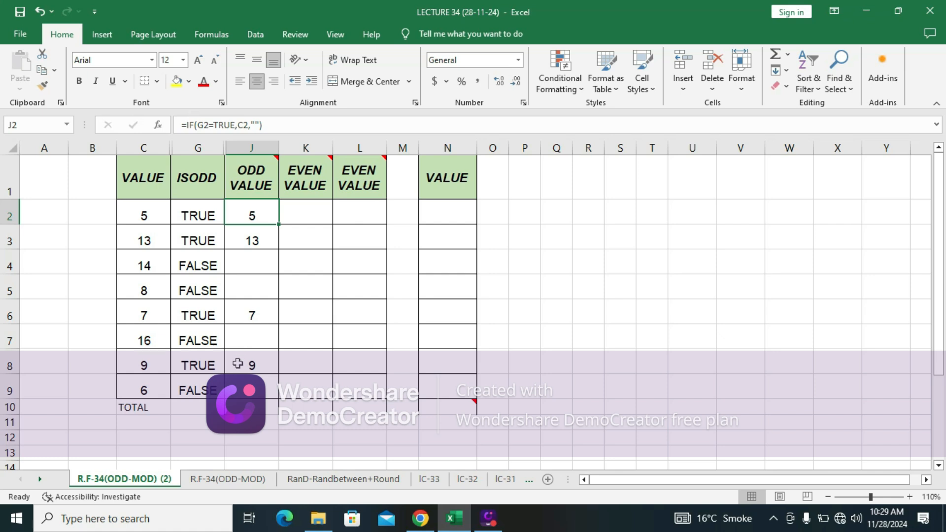
# Enter the formula =IF(G2=FALSE,C2,"") in cell K2 to return the first value only when it is even
pyautogui.click(313, 213)
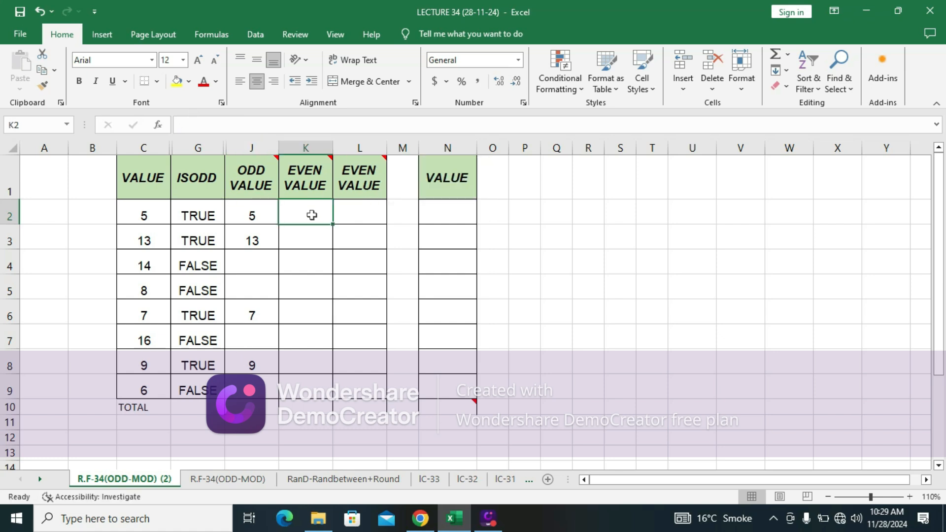
pyautogui.write('=')
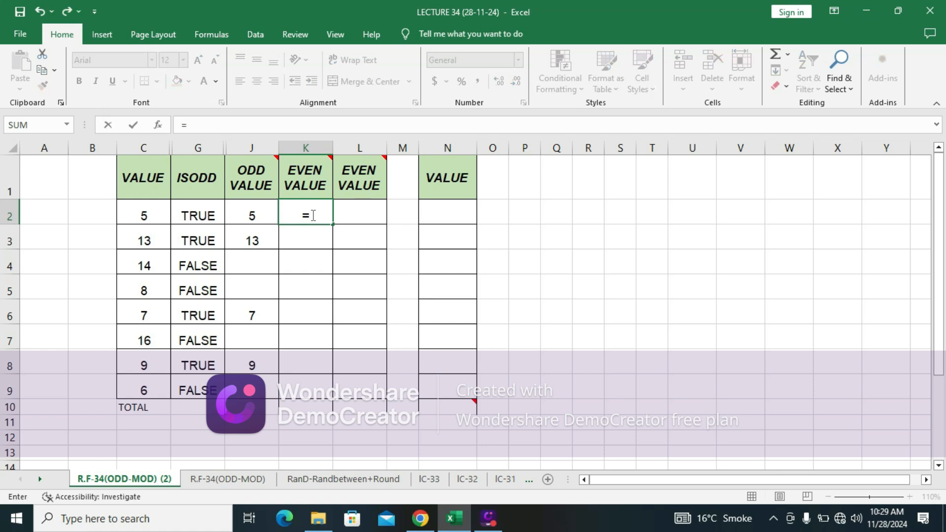
pyautogui.write('IF')
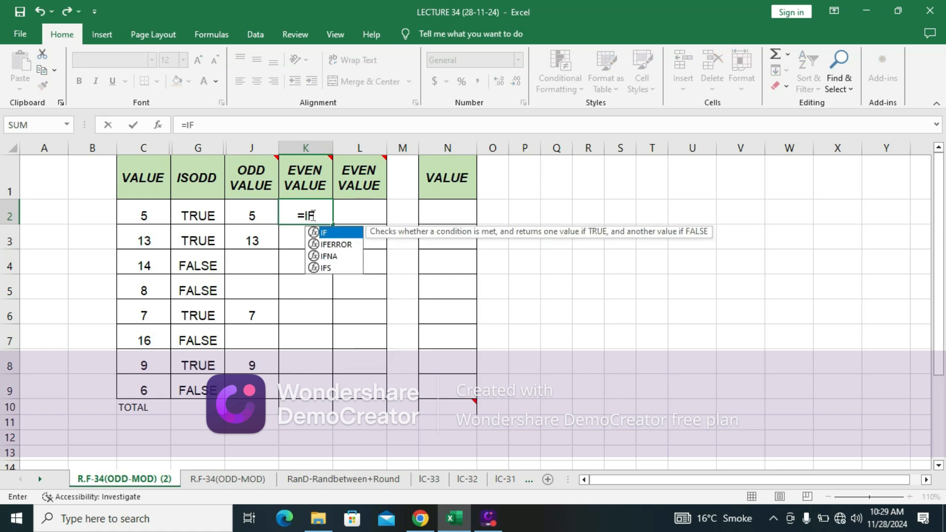
pyautogui.write('(')
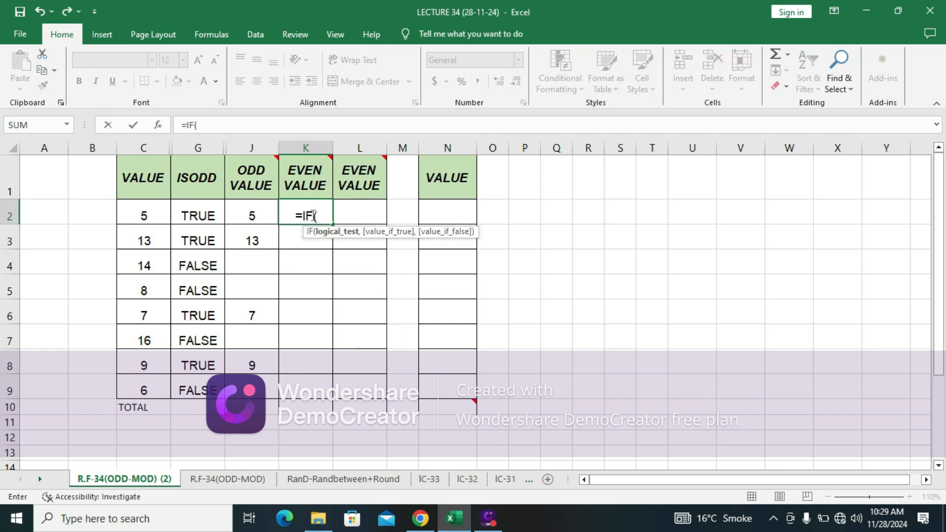
pyautogui.click(199, 218)
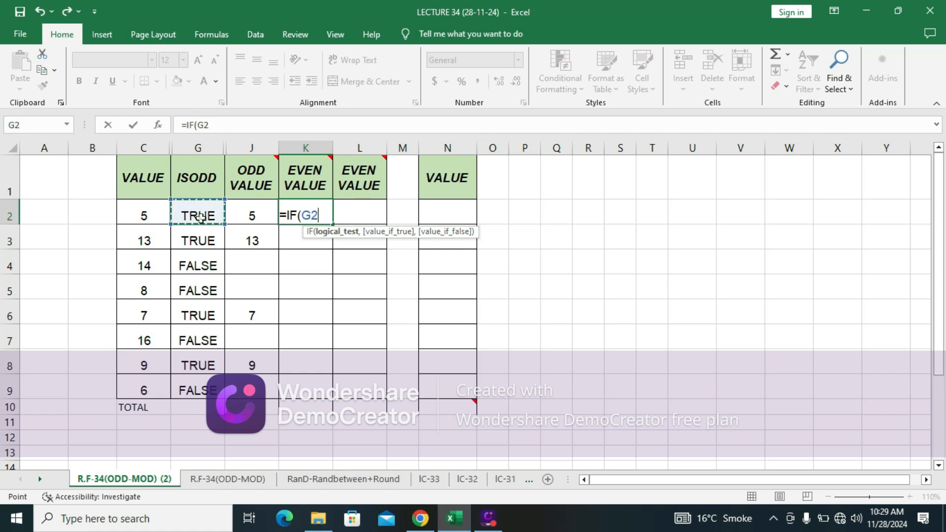
pyautogui.write('=')
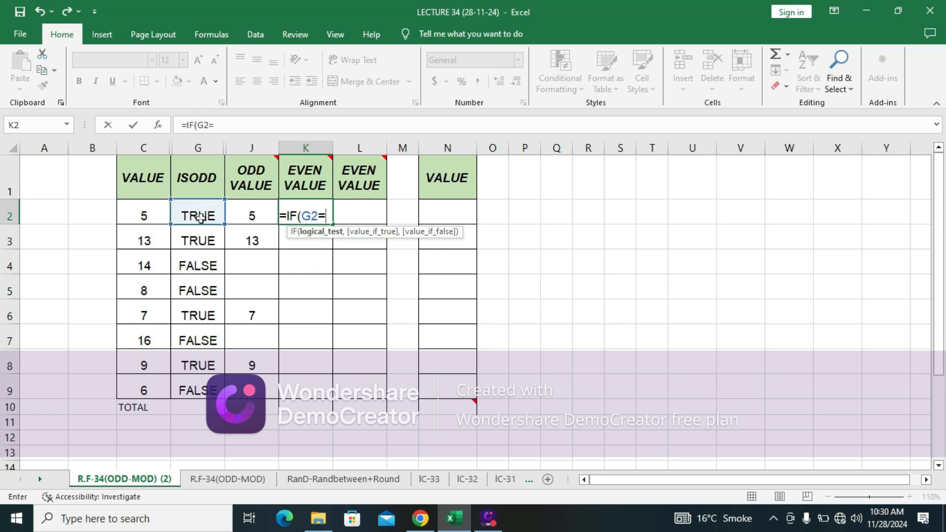
pyautogui.write('FALSE,')
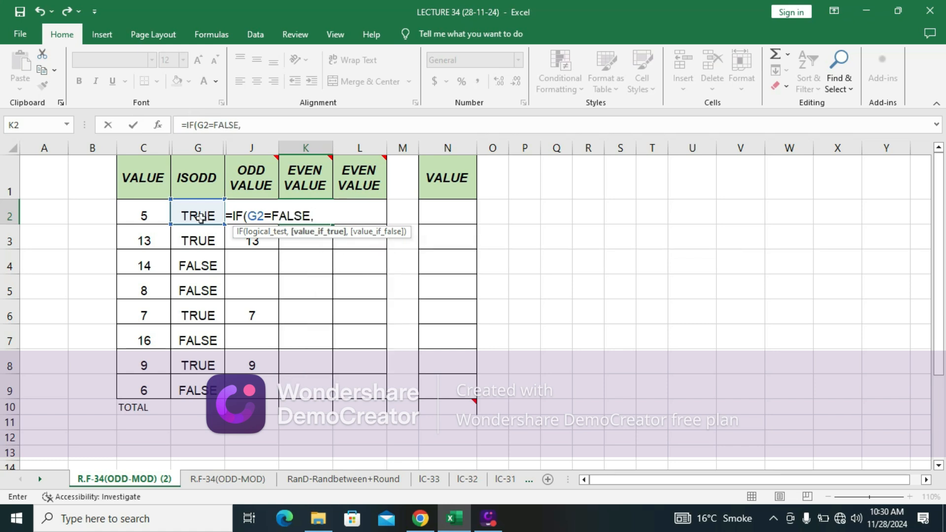
pyautogui.click(150, 214)
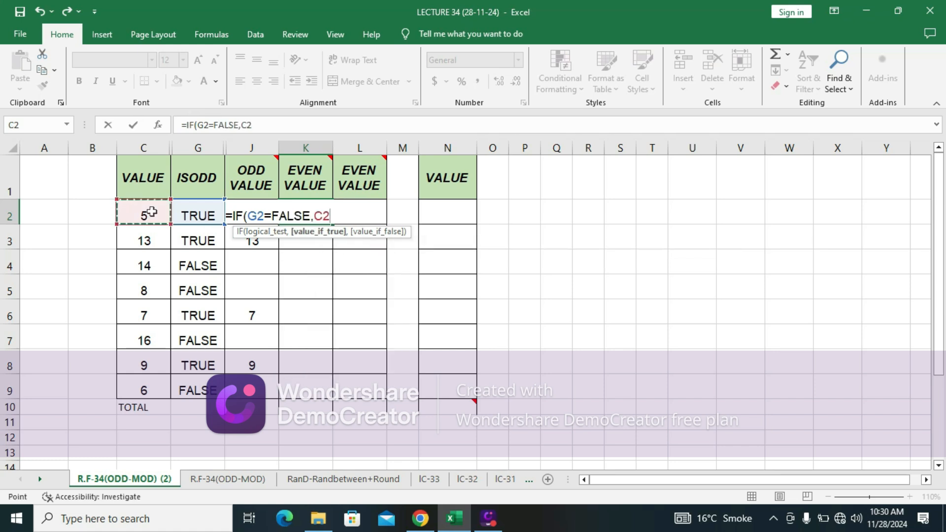
pyautogui.write(',')
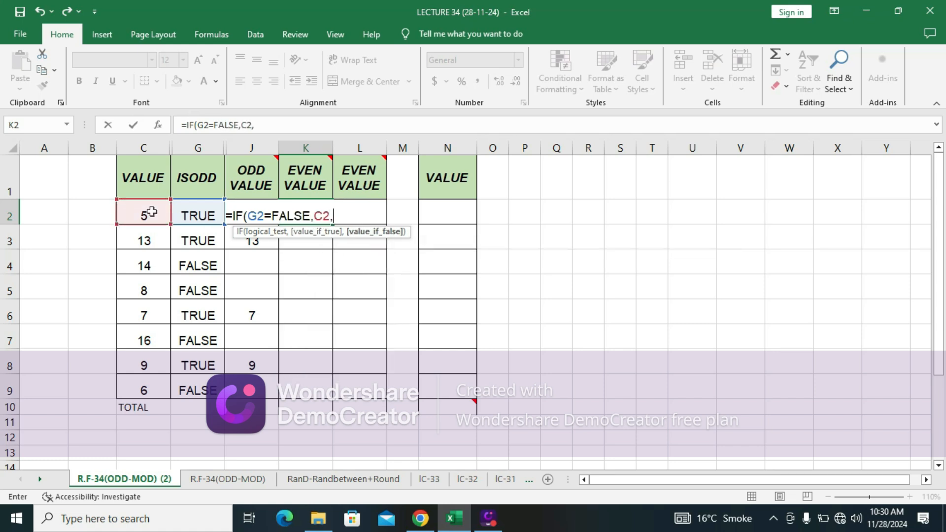
pyautogui.write('"")')
pyautogui.press('Return')
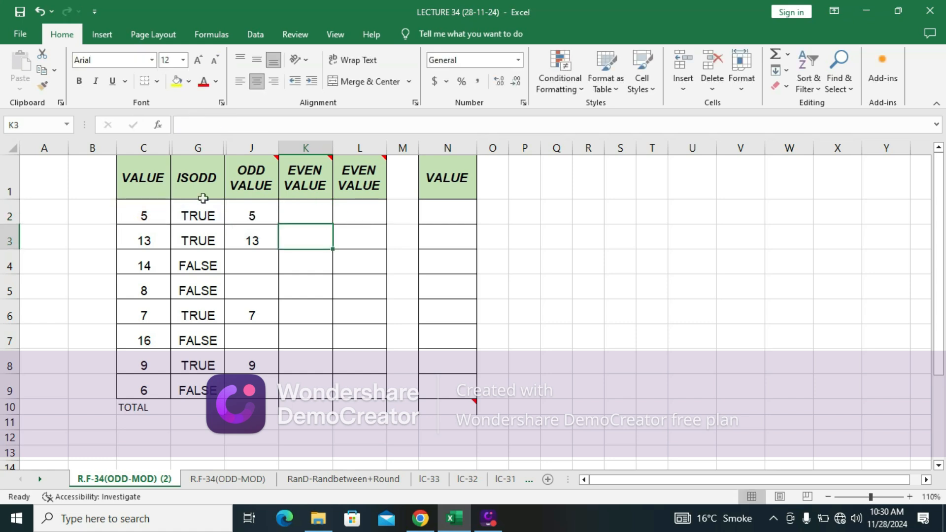
# Copy the even-value IF formula from K2 into cells K3 to K9
pyautogui.click(298, 218)
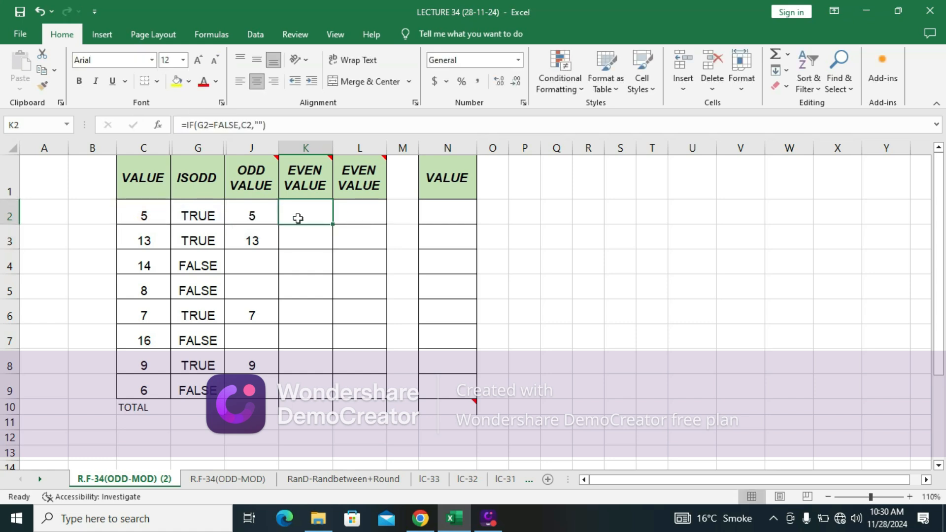
pyautogui.hotkey('ctrl', 'c')
pyautogui.press('Down')
pyautogui.hotkey('shift', 'Down')
pyautogui.hotkey('shift', 'Down')
pyautogui.hotkey('shift', 'Down')
pyautogui.hotkey('shift', 'Down')
pyautogui.hotkey('shift', 'Down')
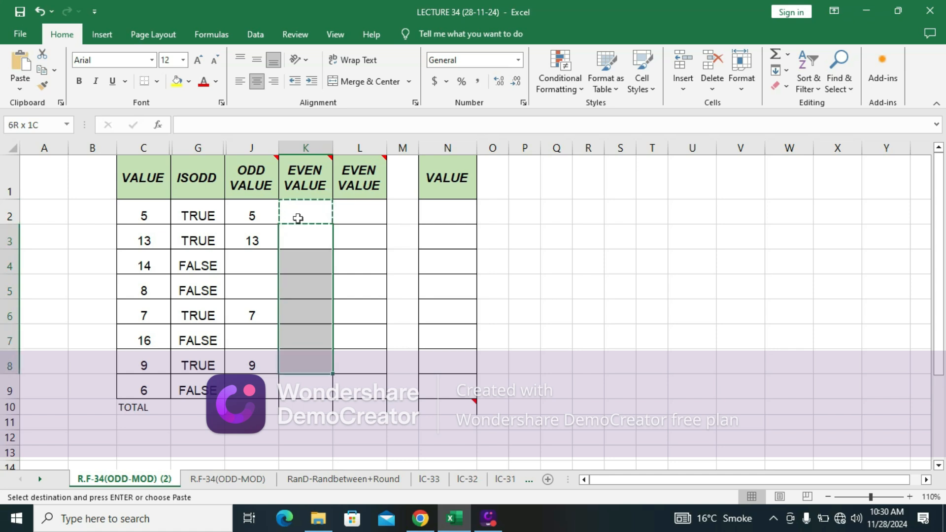
pyautogui.hotkey('shift', 'Down')
pyautogui.press('Return')
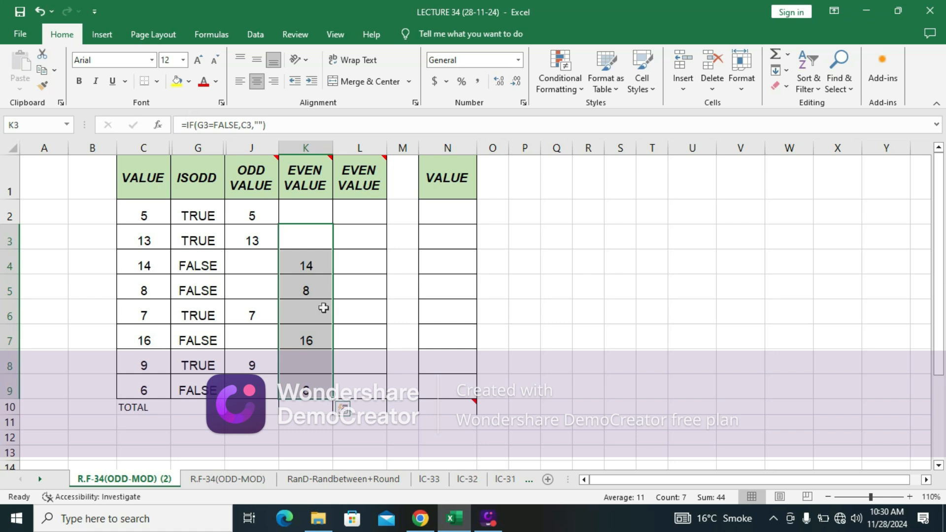
pyautogui.click(309, 209)
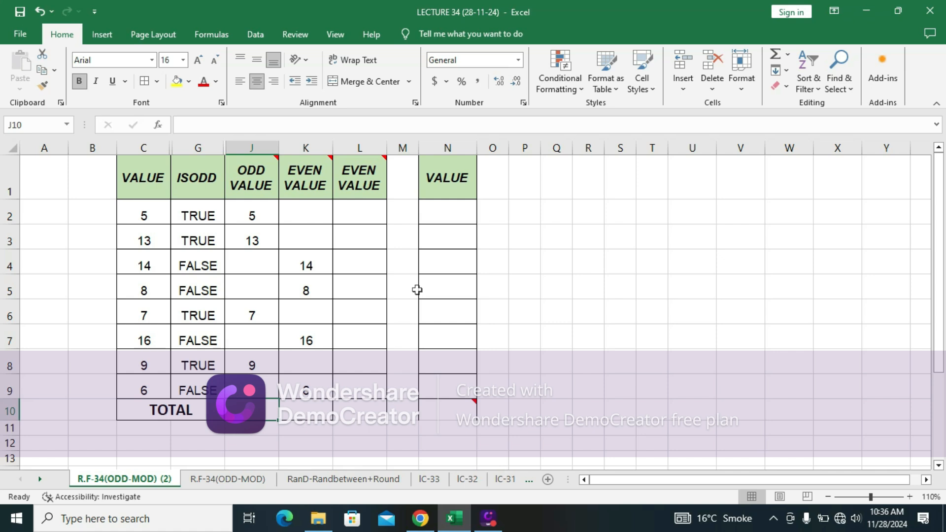
# Total the odd values in cell J10 with a SUM formula over J2:J9
pyautogui.write('=')
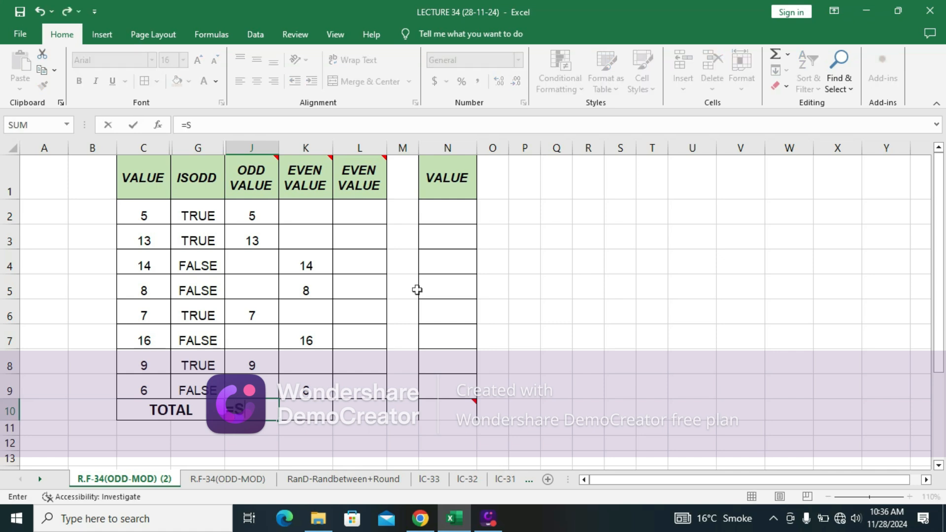
pyautogui.write('SUM')
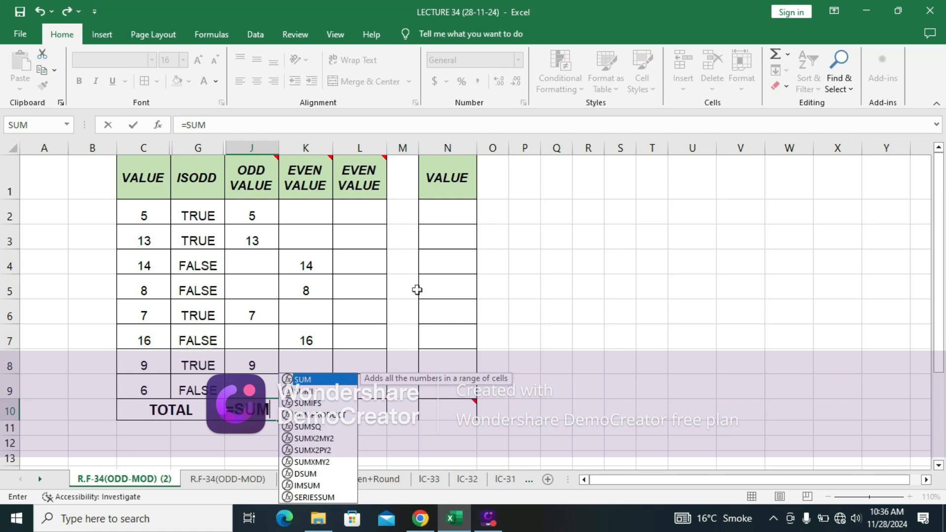
pyautogui.write('(')
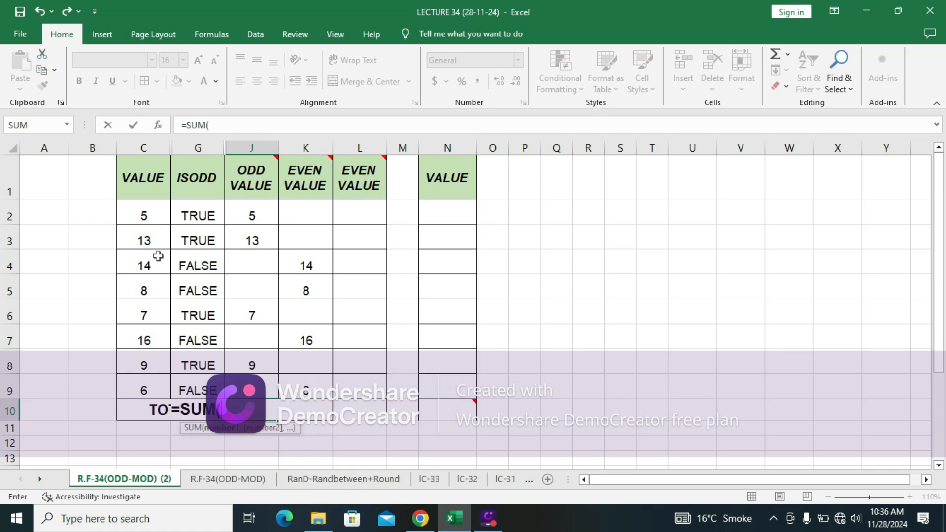
pyautogui.click(268, 208)
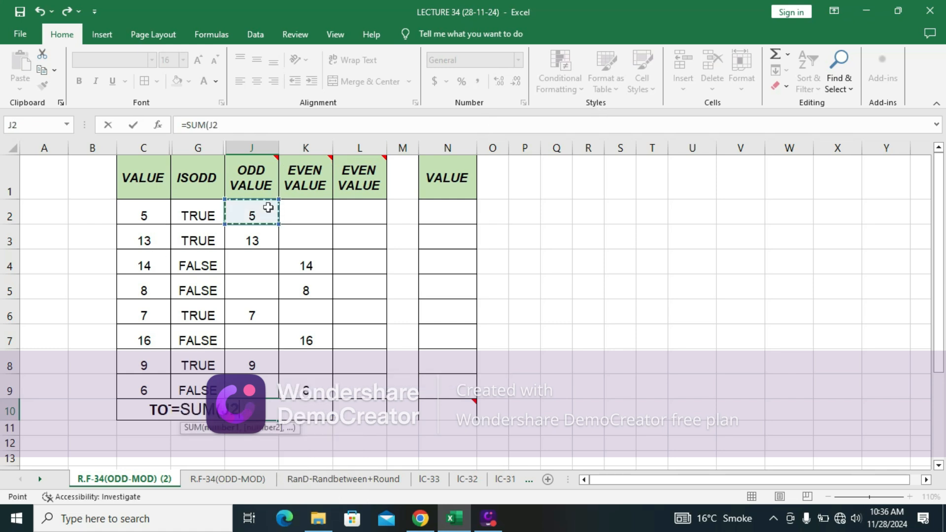
pyautogui.hotkey('shift', 'Down')
pyautogui.hotkey('shift', 'Down')
pyautogui.hotkey('shift', 'Down')
pyautogui.hotkey('shift', 'Down')
pyautogui.hotkey('shift', 'Down')
pyautogui.hotkey('shift', 'Down')
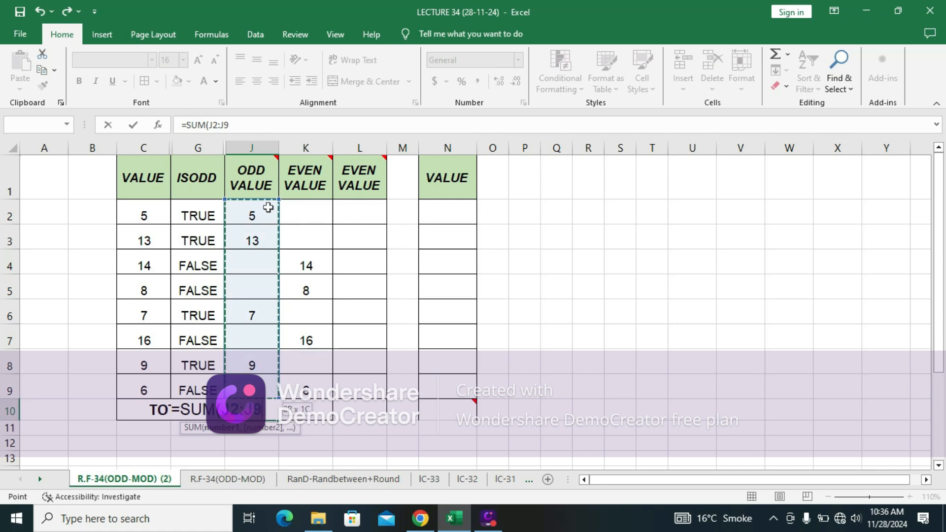
pyautogui.hotkey('shift', 'Down')
pyautogui.press('Return')
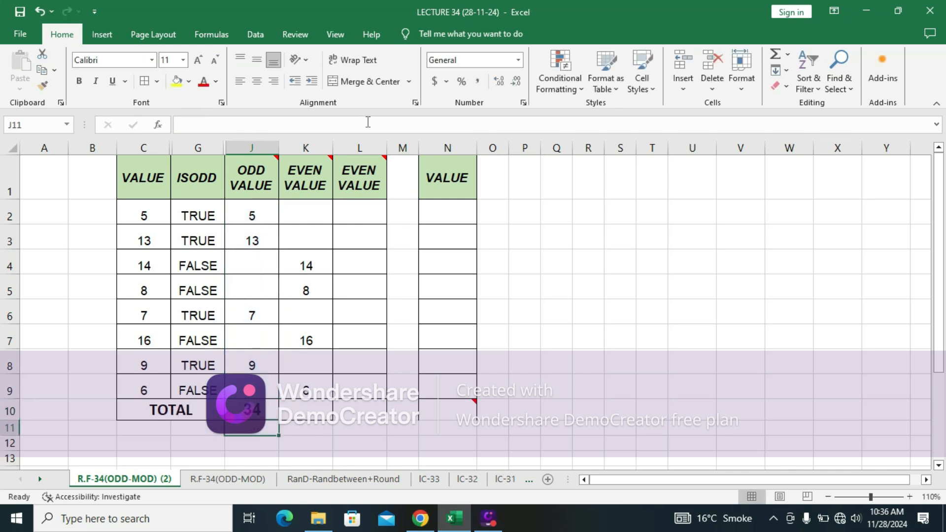
# Total the even values in cell K10 with a SUM formula over K2:K9
pyautogui.click(317, 409)
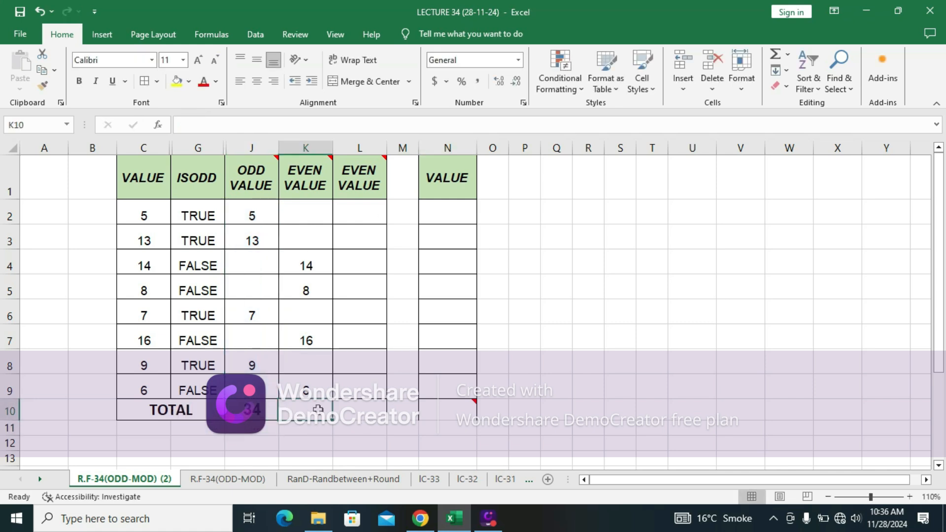
pyautogui.write('=')
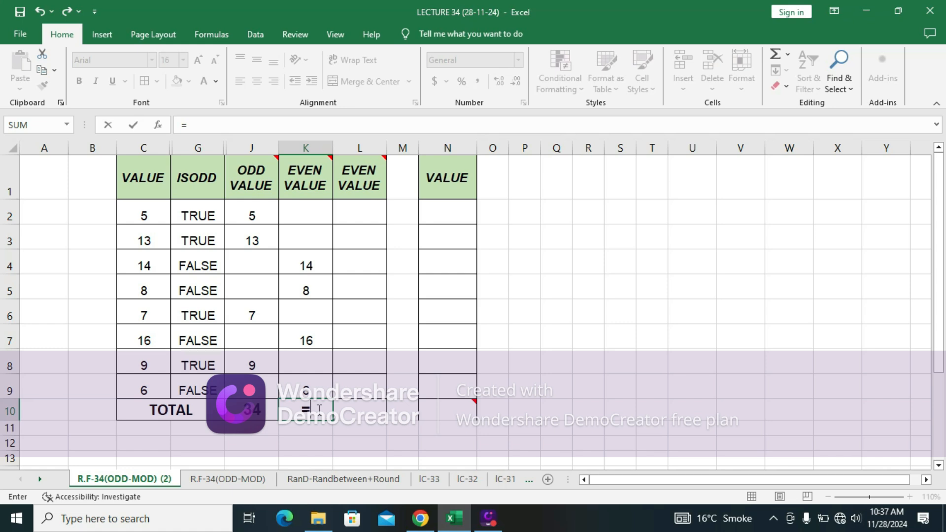
pyautogui.write('S')
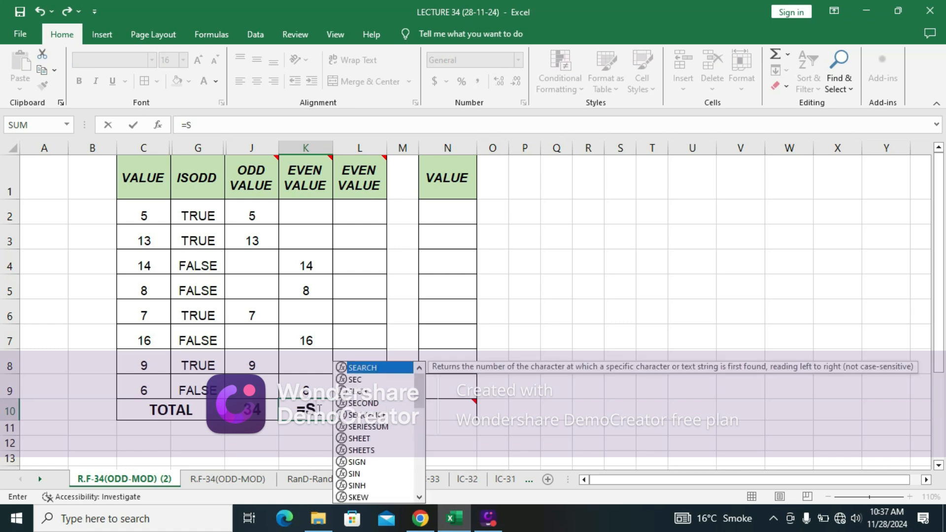
pyautogui.write('U')
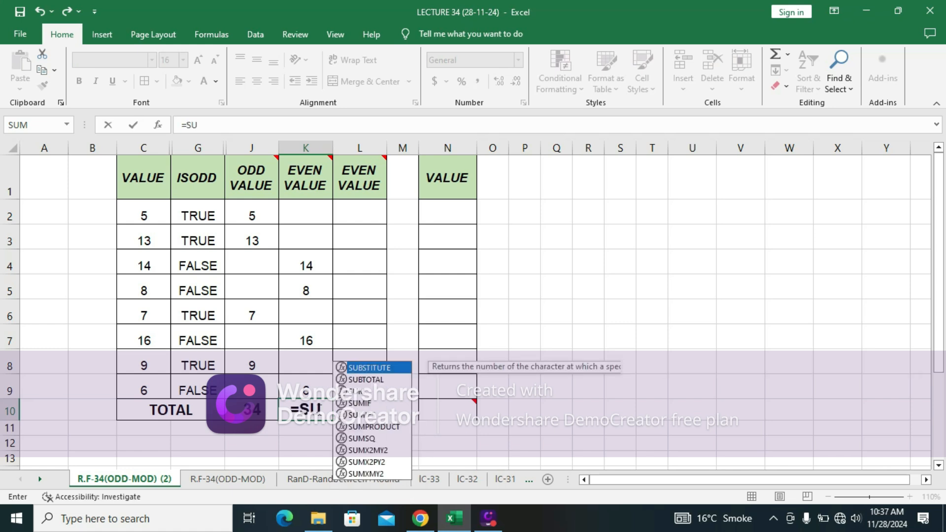
pyautogui.write('M(')
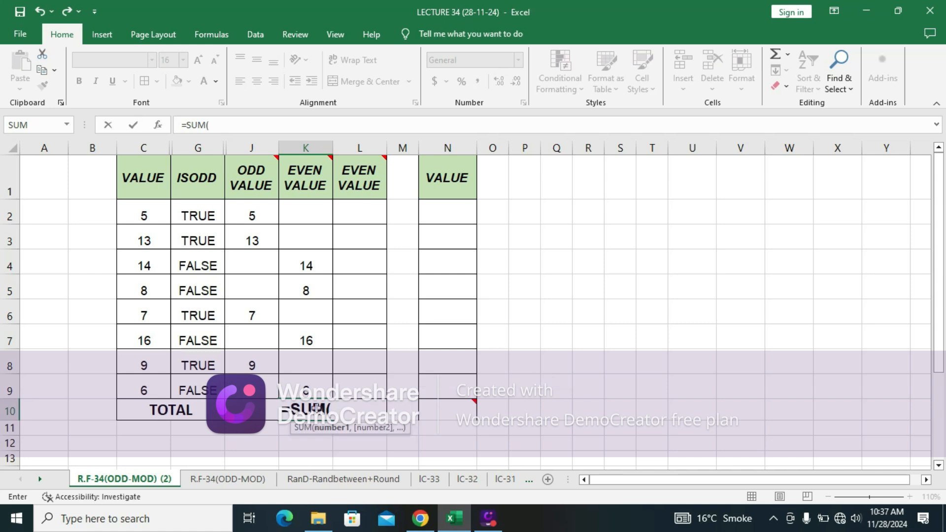
pyautogui.click(305, 209)
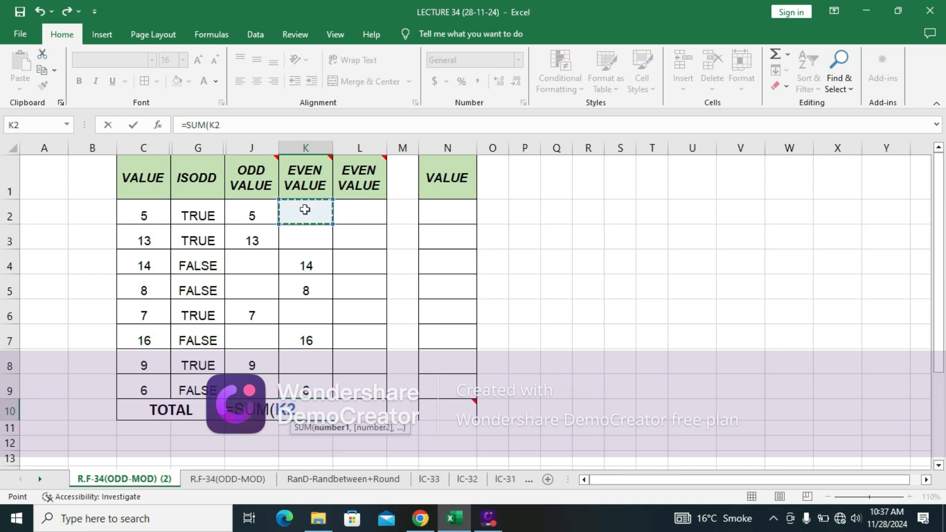
pyautogui.hotkey('shift', 'Down')
pyautogui.hotkey('shift', 'Down')
pyautogui.hotkey('shift', 'Down')
pyautogui.hotkey('shift', 'Down')
pyautogui.hotkey('shift', 'Down')
pyautogui.hotkey('shift', 'Down')
pyautogui.hotkey('shift', 'Down')
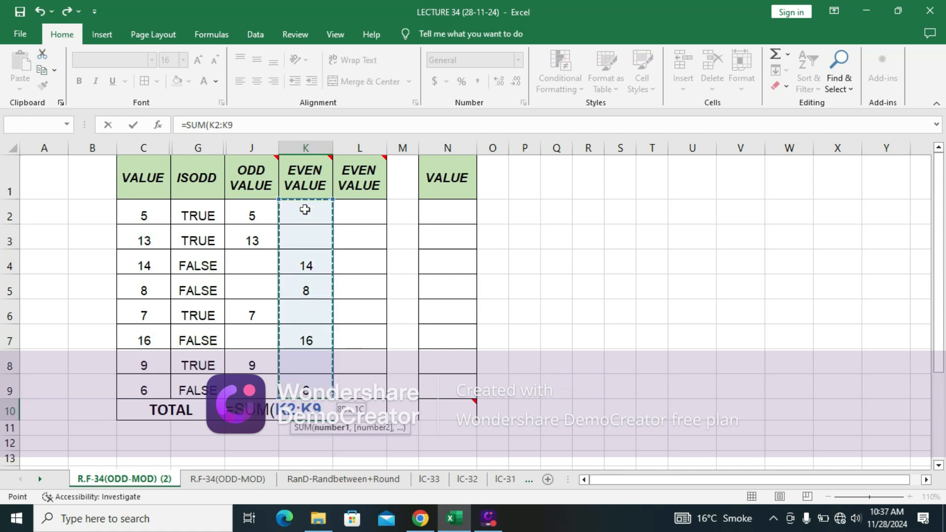
pyautogui.write(')')
pyautogui.press('Return')
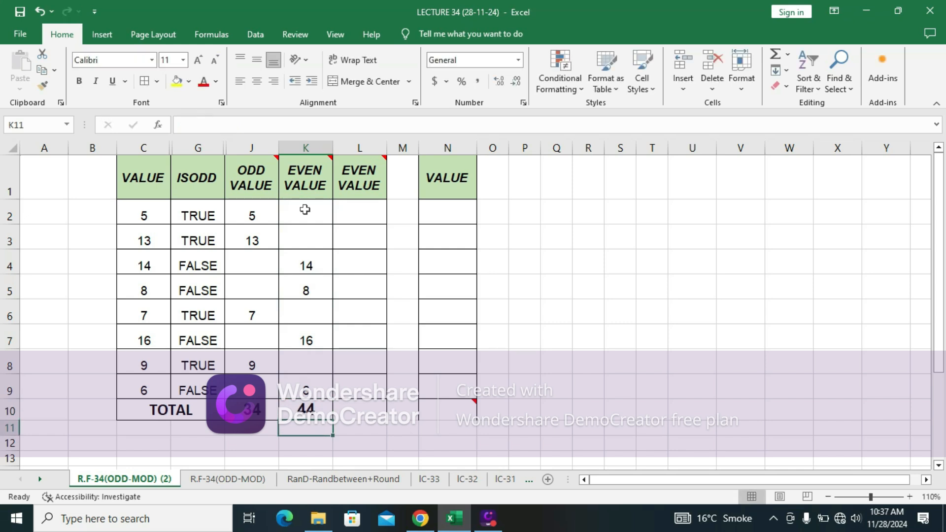